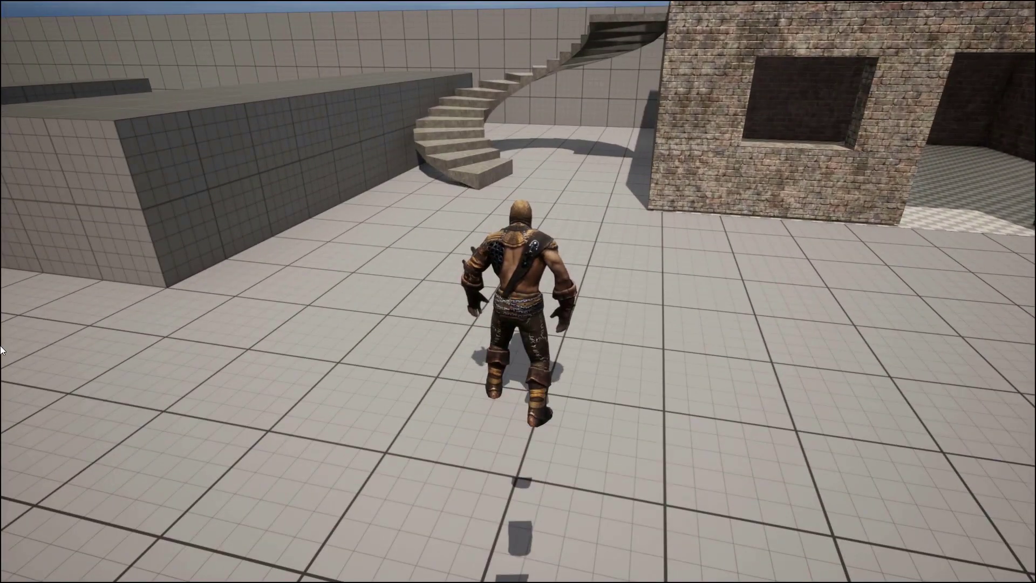
Step: End the Play In Editor session and return to the level with the curved stairs
key(Escape)
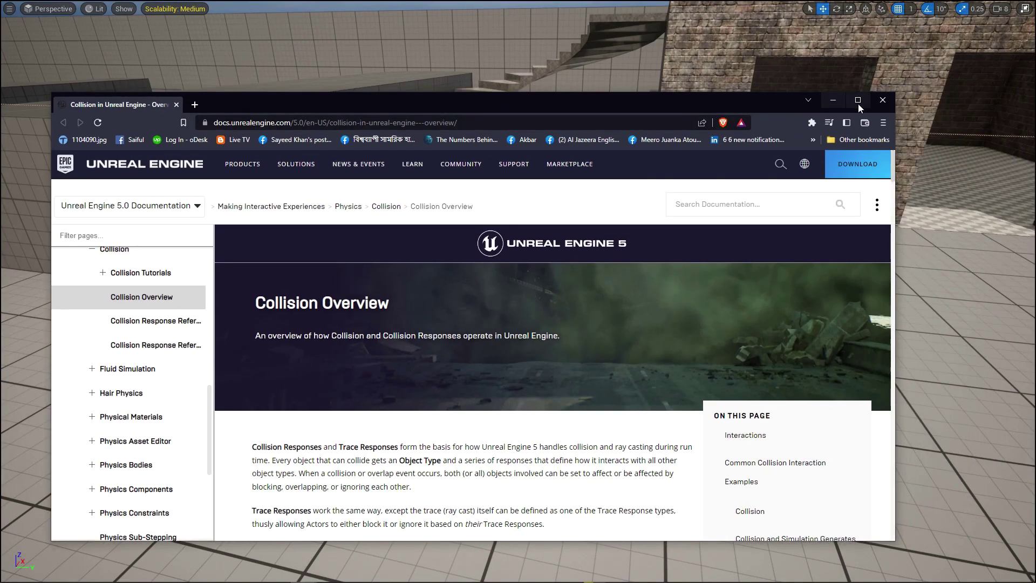
Step: Maximize the Collision Overview page and highlight its opening paragraph on collision responses
click(858, 100)
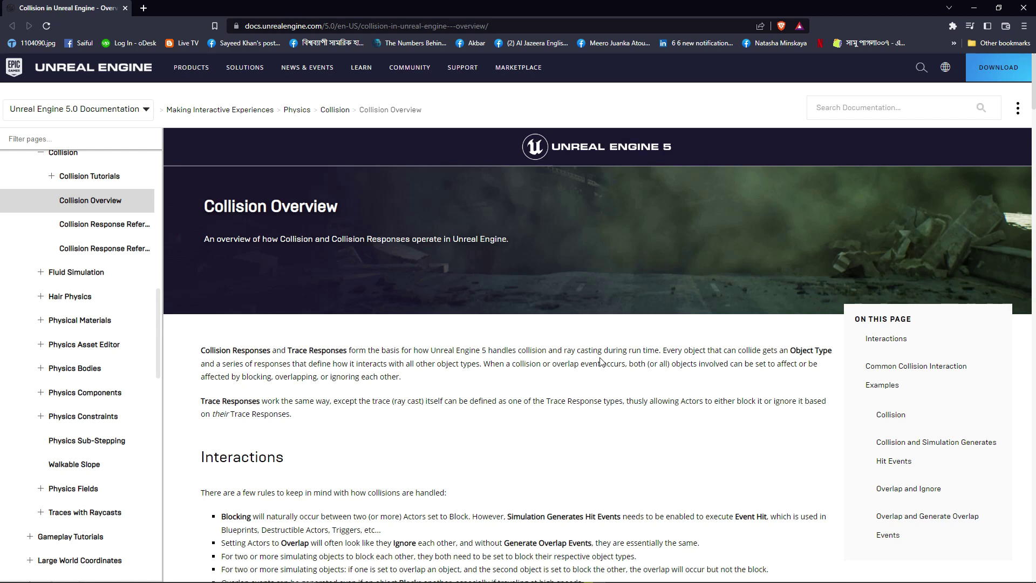
click(492, 31)
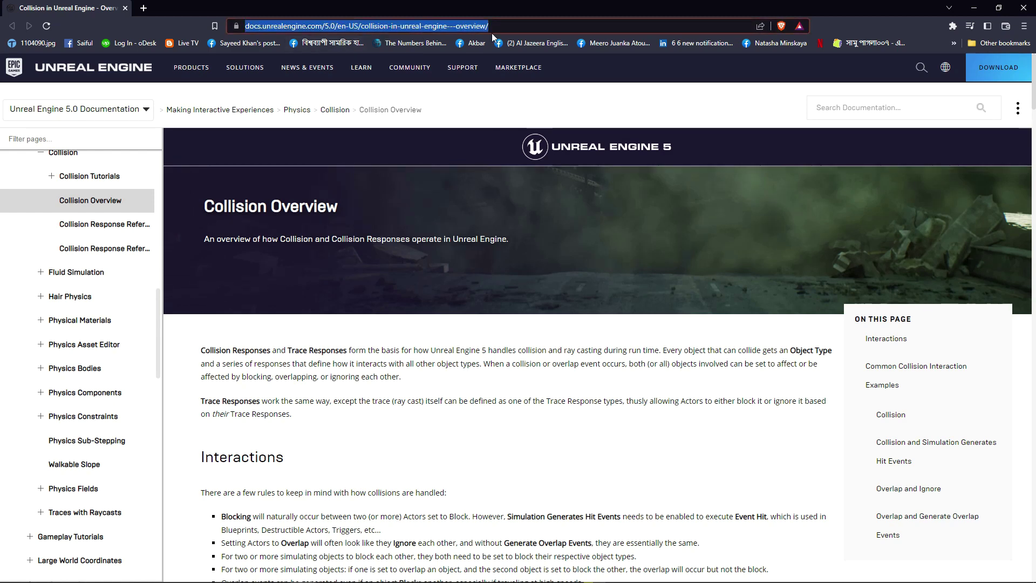
click(374, 342)
scroll(373, 342, down, 1)
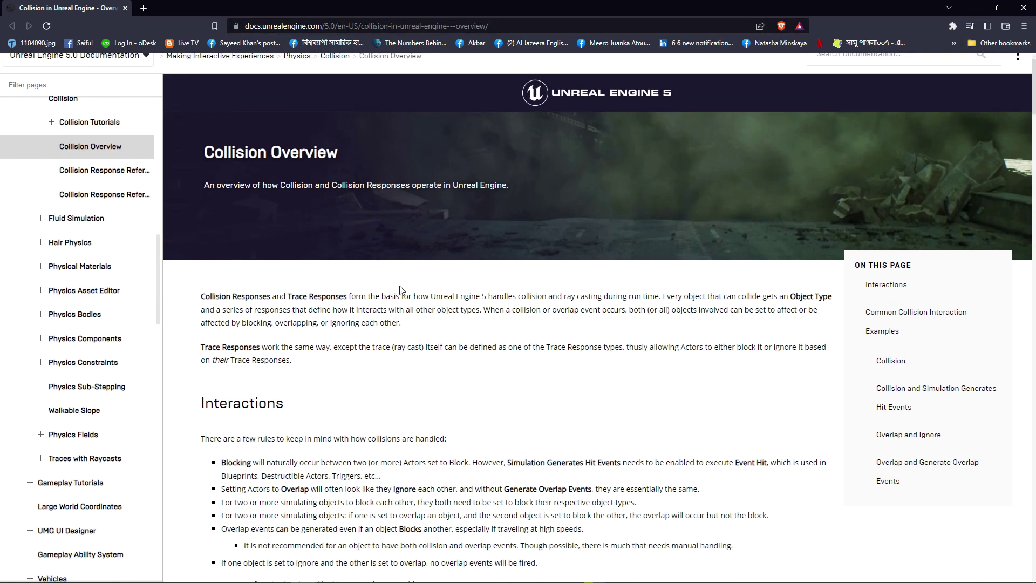
drag(385, 296, 637, 293)
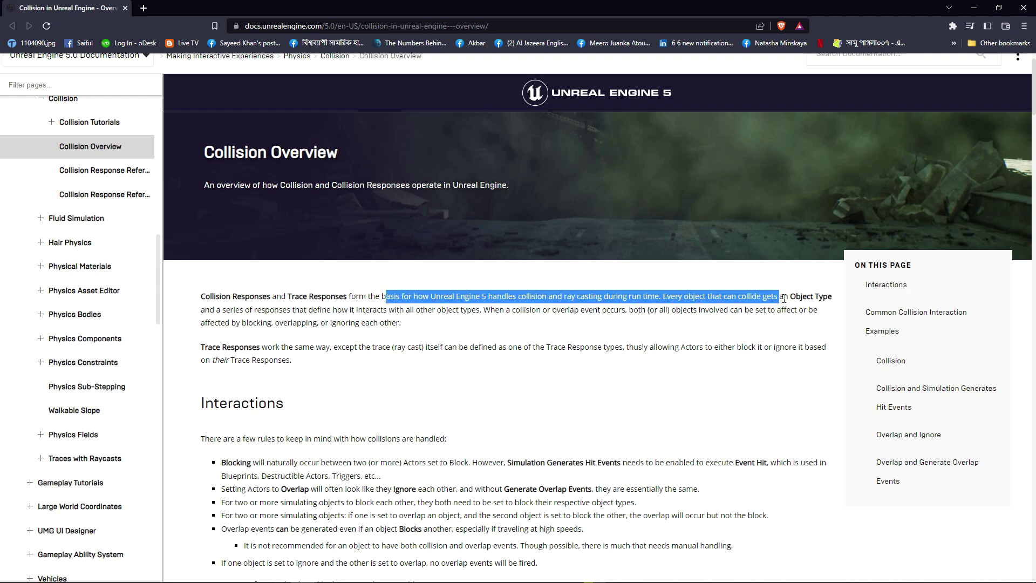
mouse_move(637, 293)
mouse_down()
mouse_move(812, 309)
mouse_move(386, 311)
mouse_move(688, 310)
mouse_move(760, 322)
mouse_up()
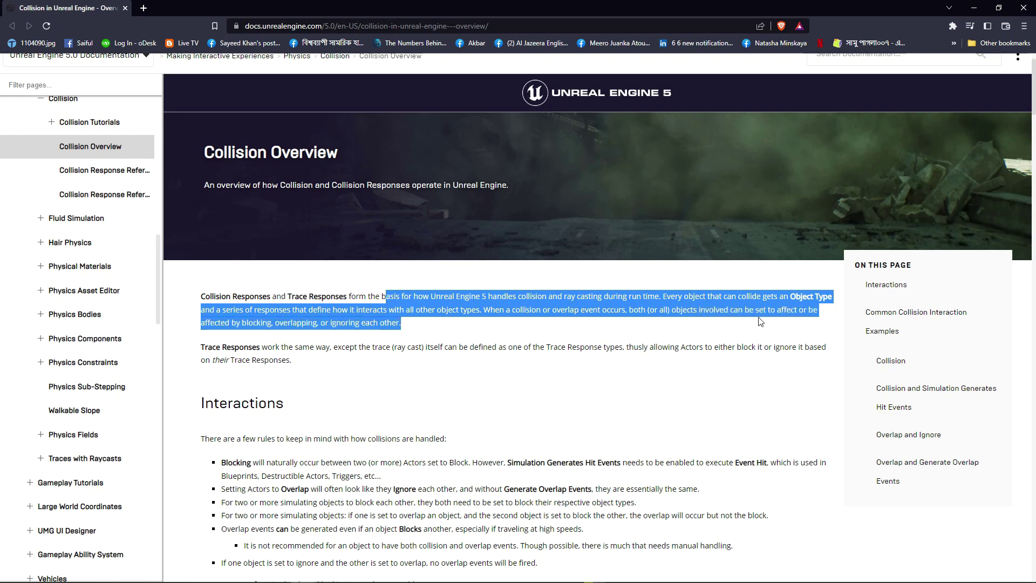
scroll(568, 324, down, 3)
Step: Highlight and read the Blocking and Overlap interaction bullets
click(267, 310)
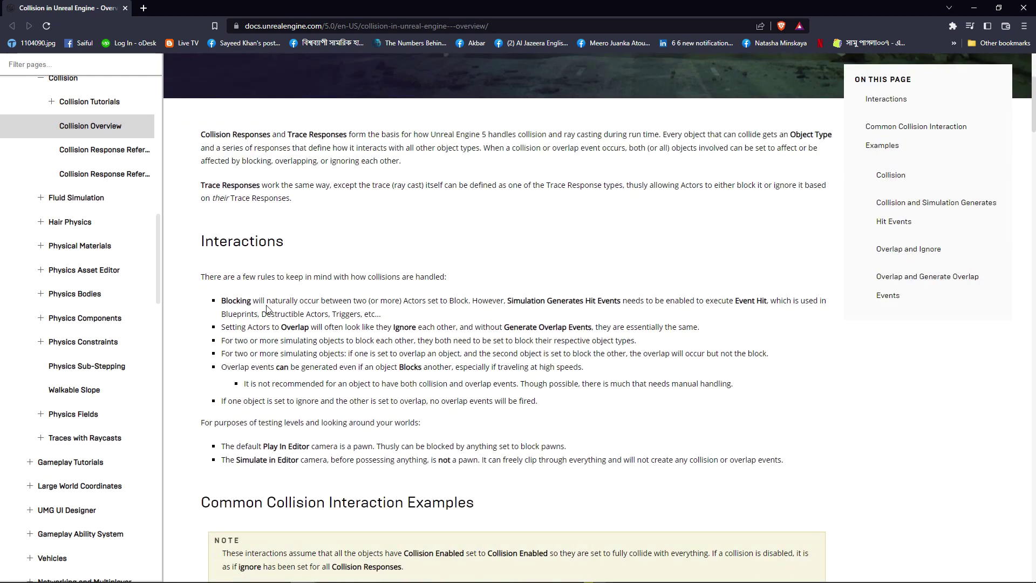
drag(223, 299, 449, 297)
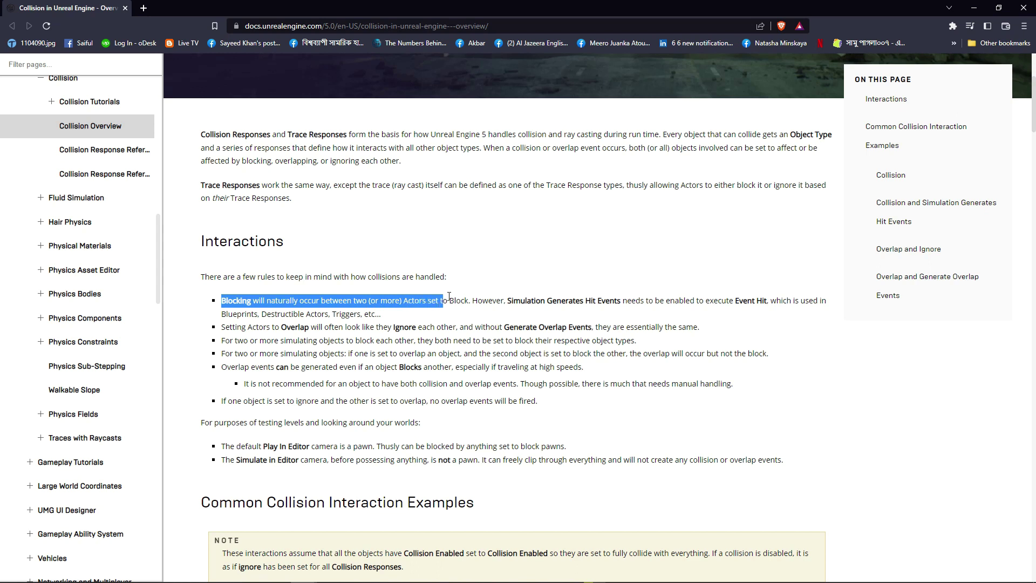
click(561, 297)
drag(653, 296, 732, 313)
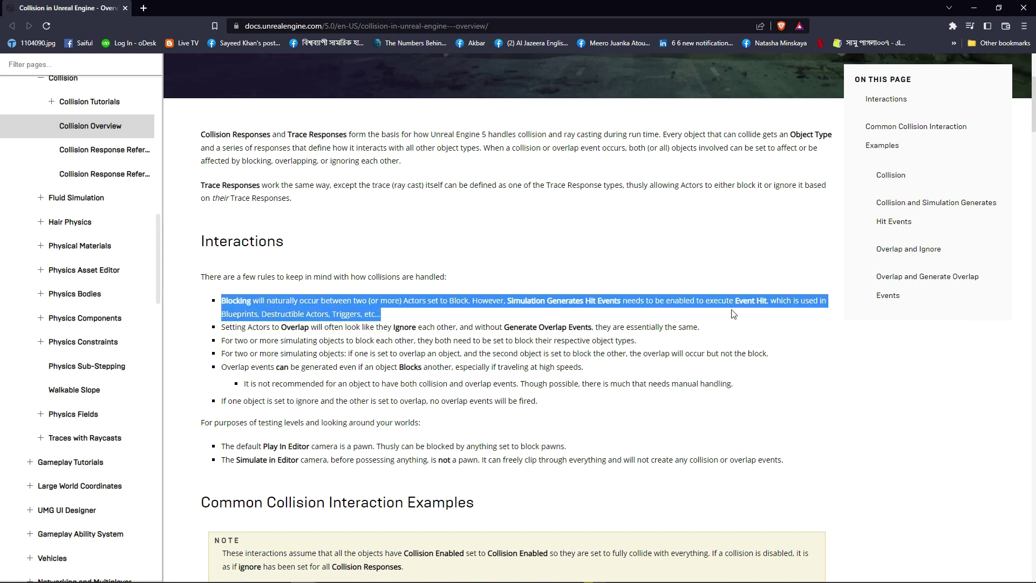
drag(732, 321, 734, 327)
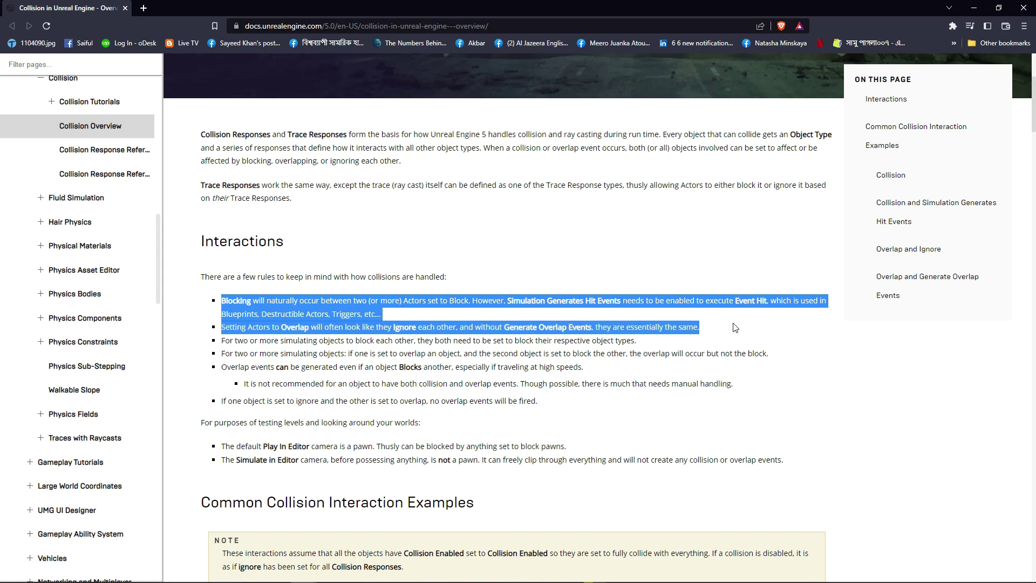
scroll(731, 330, down, 1)
click(418, 289)
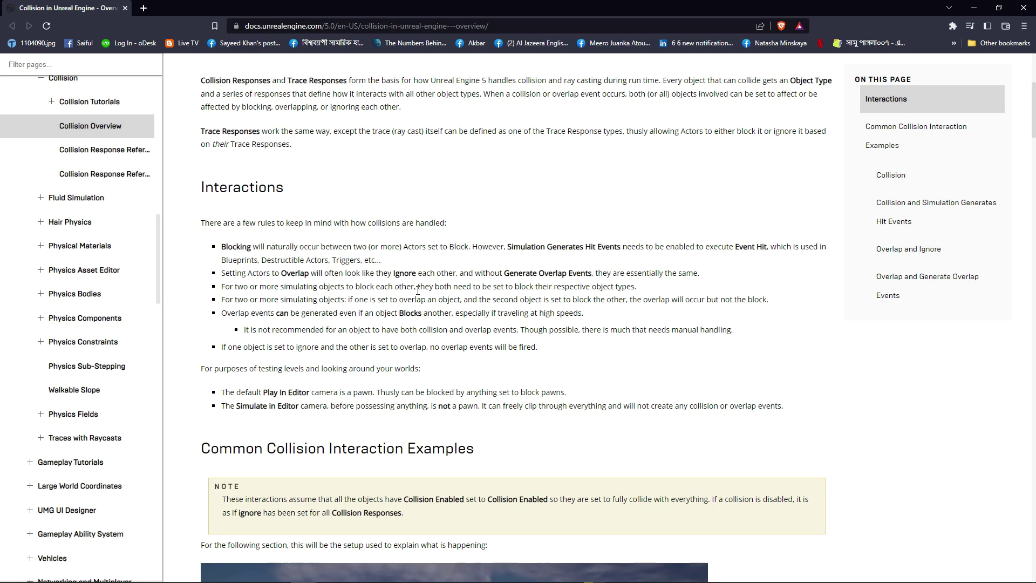
scroll(423, 307, down, 1)
scroll(423, 307, down, 2)
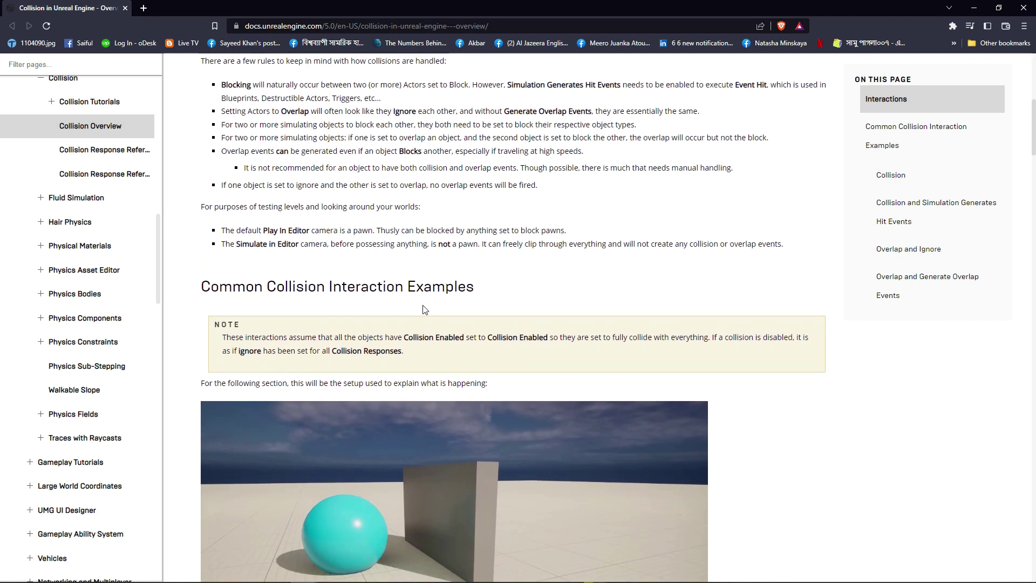
scroll(423, 308, down, 1)
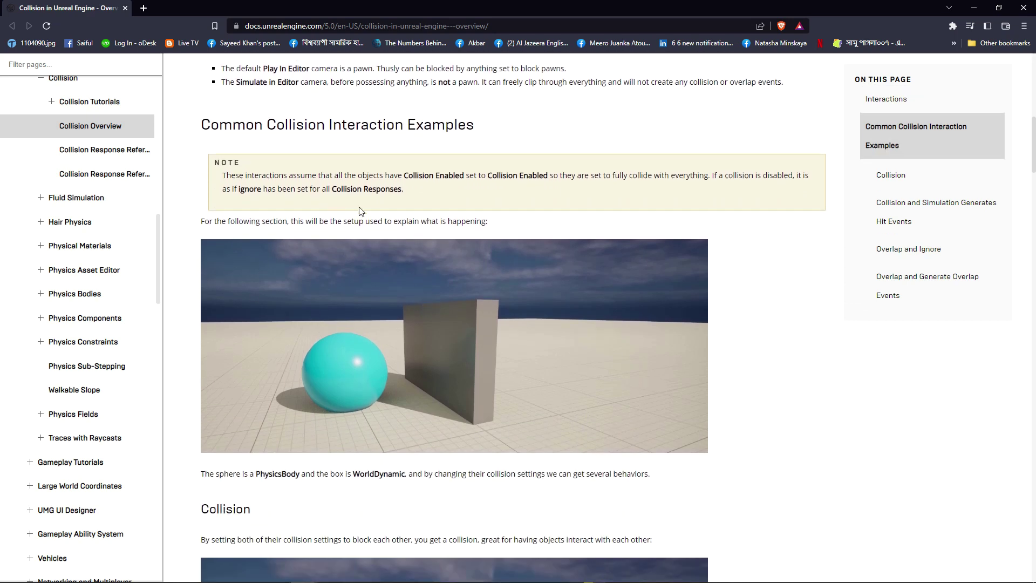
scroll(455, 227, down, 2)
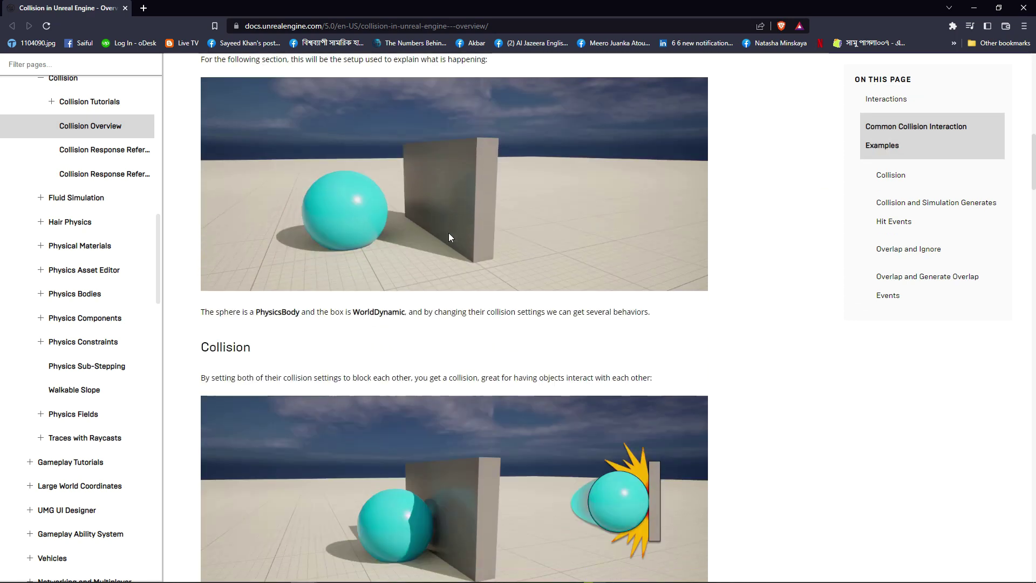
scroll(409, 309, down, 1)
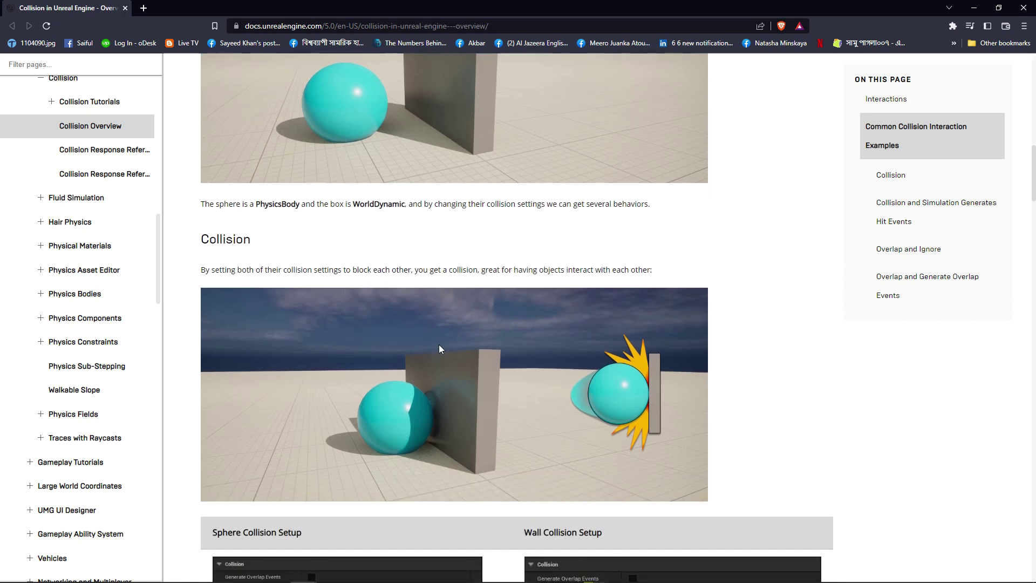
scroll(669, 369, down, 2)
scroll(585, 339, down, 2)
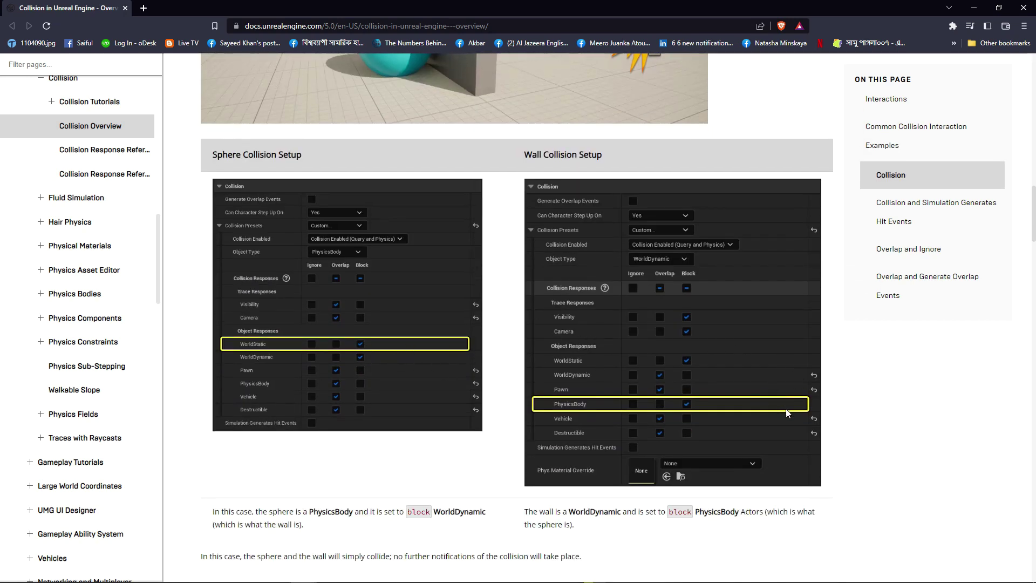
scroll(893, 349, down, 4)
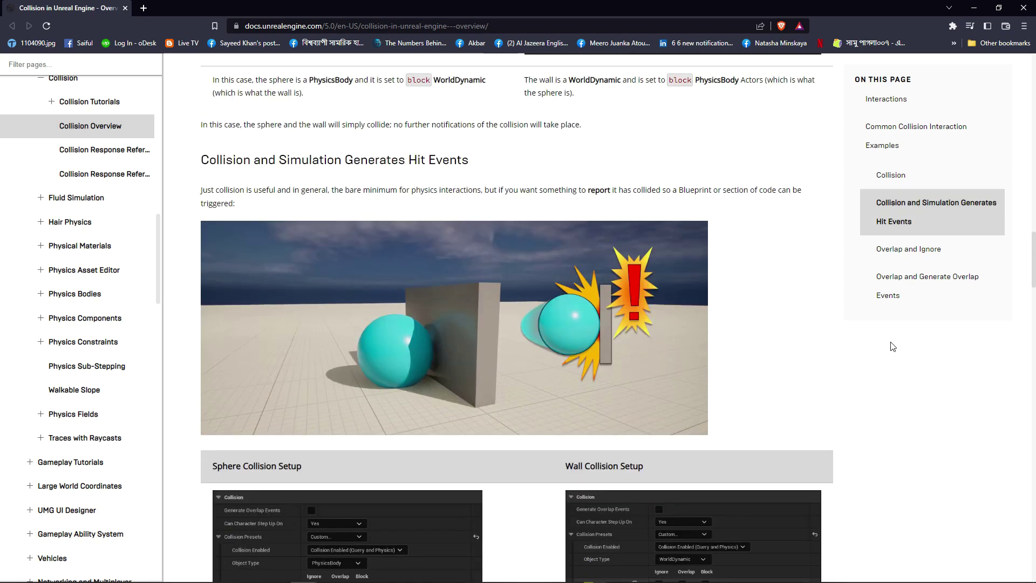
scroll(459, 283, down, 2)
scroll(459, 283, down, 1)
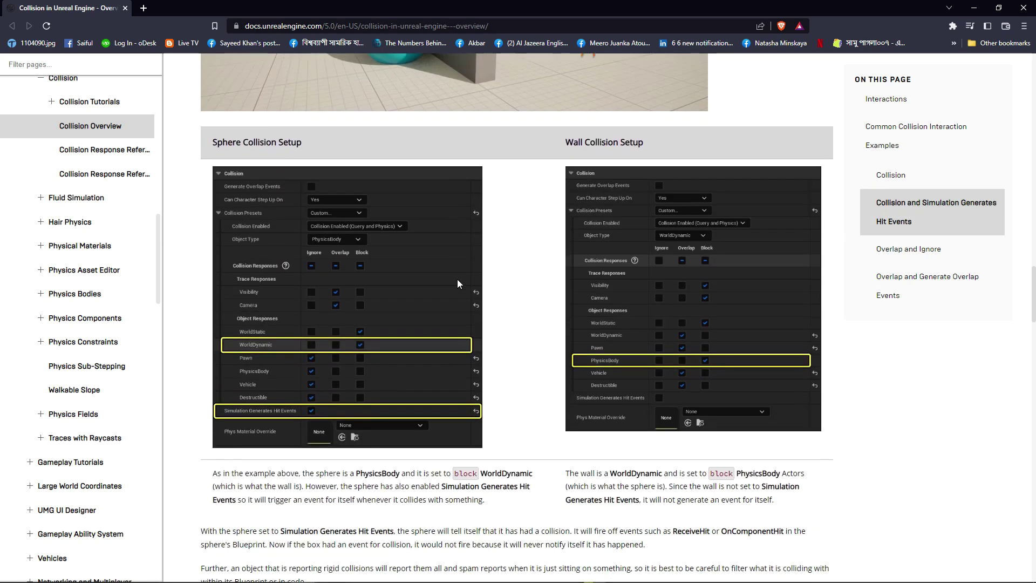
scroll(670, 347, down, 3)
scroll(671, 343, down, 1)
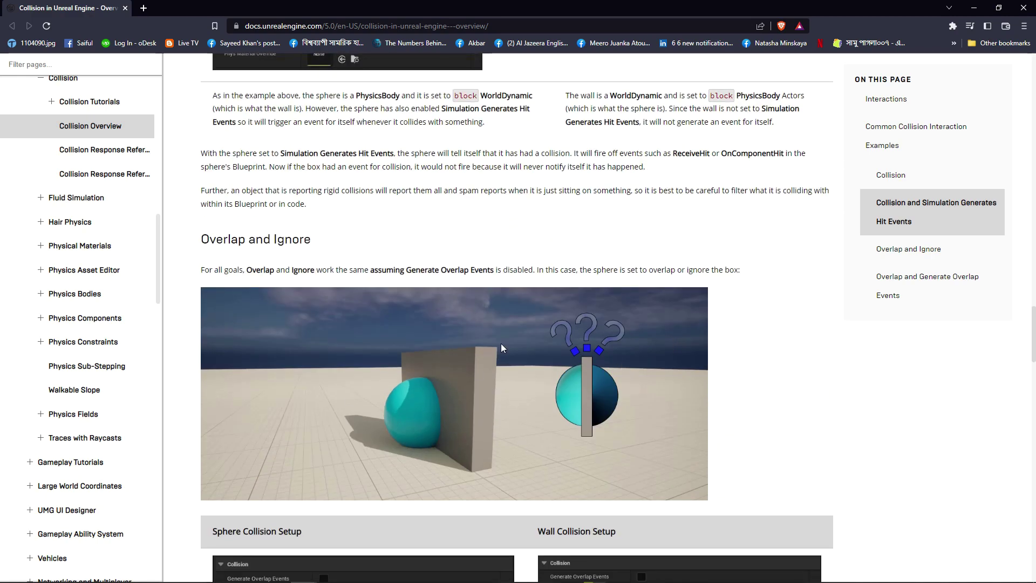
scroll(502, 343, down, 2)
scroll(502, 340, down, 2)
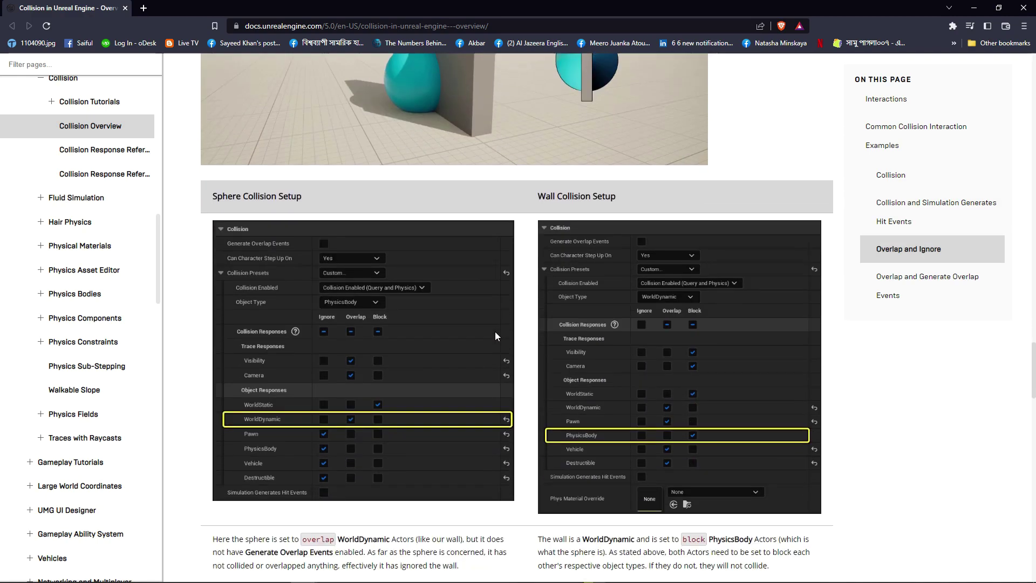
scroll(495, 331, down, 1)
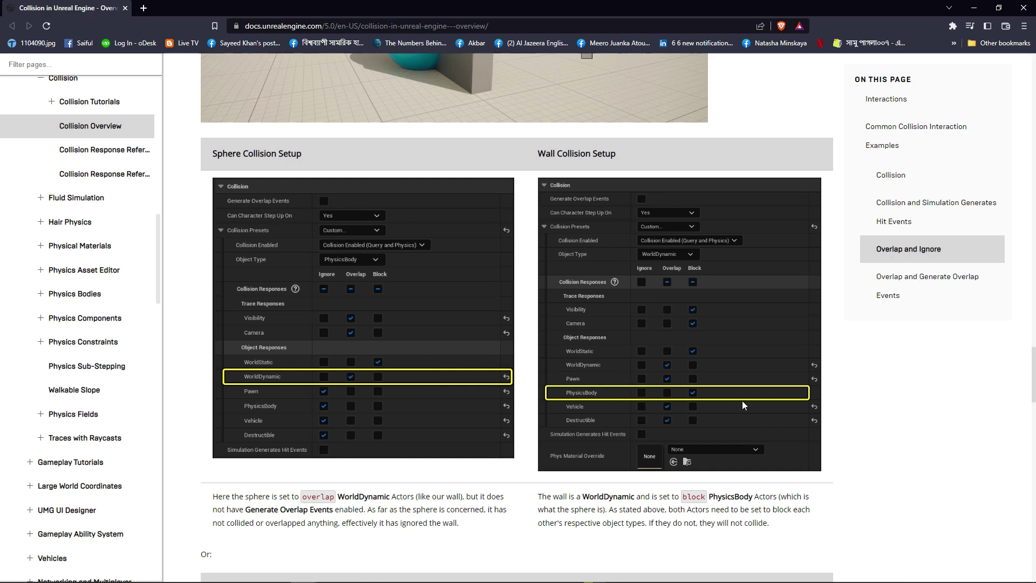
scroll(759, 391, down, 1)
scroll(753, 393, down, 2)
scroll(737, 393, down, 2)
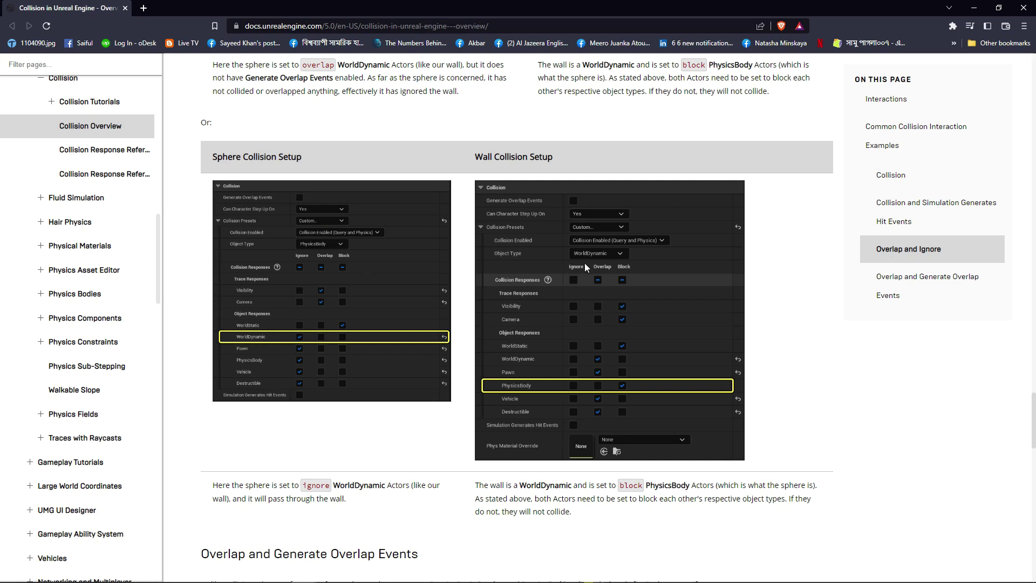
scroll(584, 263, down, 1)
scroll(592, 276, down, 3)
scroll(492, 274, down, 1)
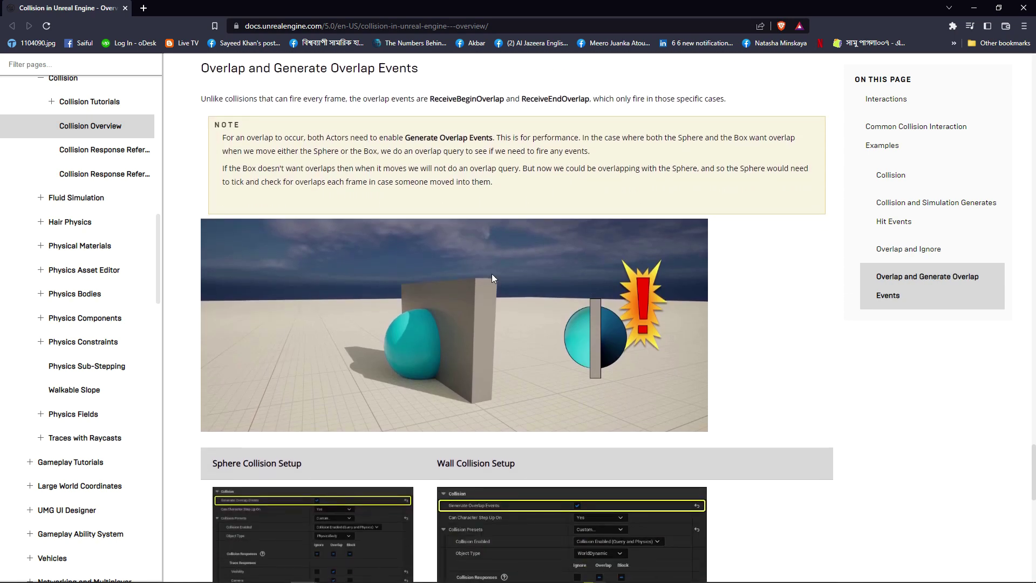
scroll(484, 269, up, 1)
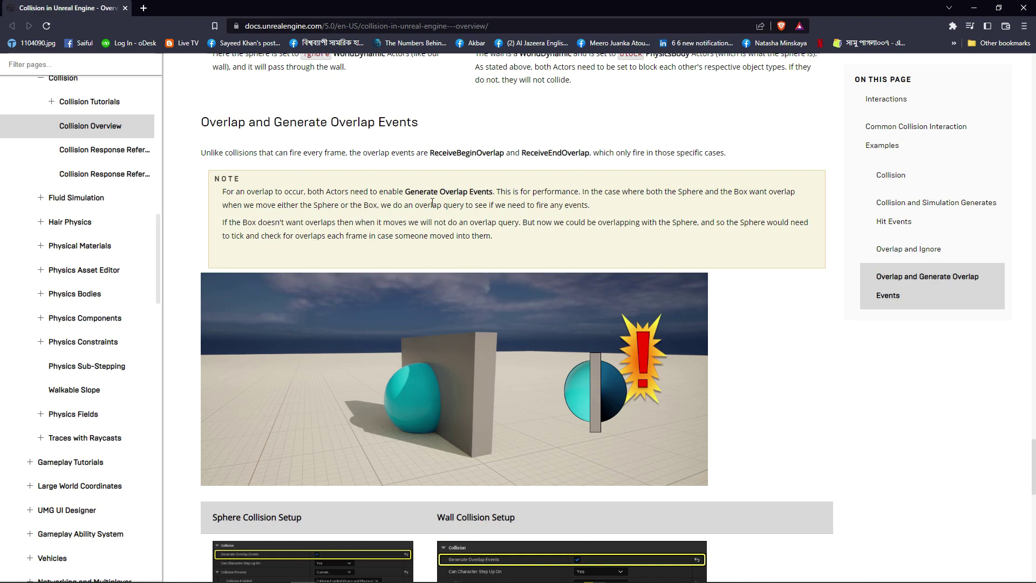
scroll(690, 250, down, 3)
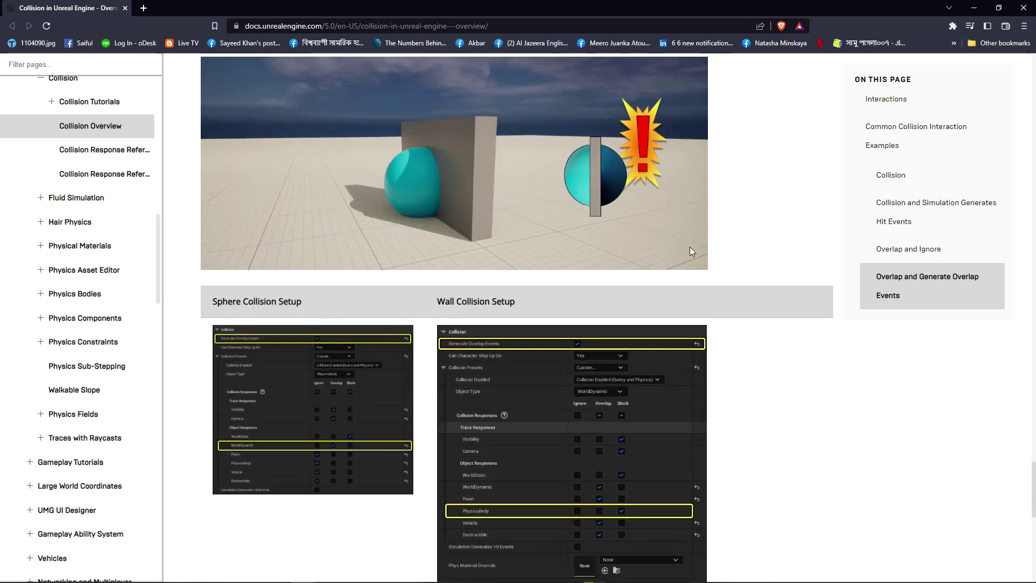
scroll(691, 246, down, 1)
scroll(691, 246, down, 2)
scroll(690, 251, down, 1)
scroll(658, 254, up, 2)
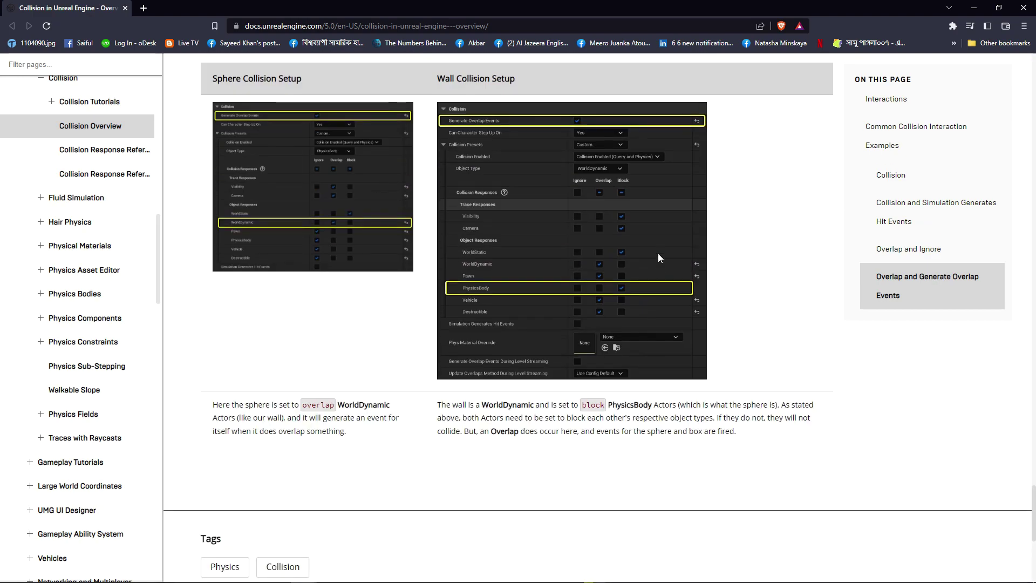
scroll(658, 250, up, 3)
scroll(658, 251, up, 1)
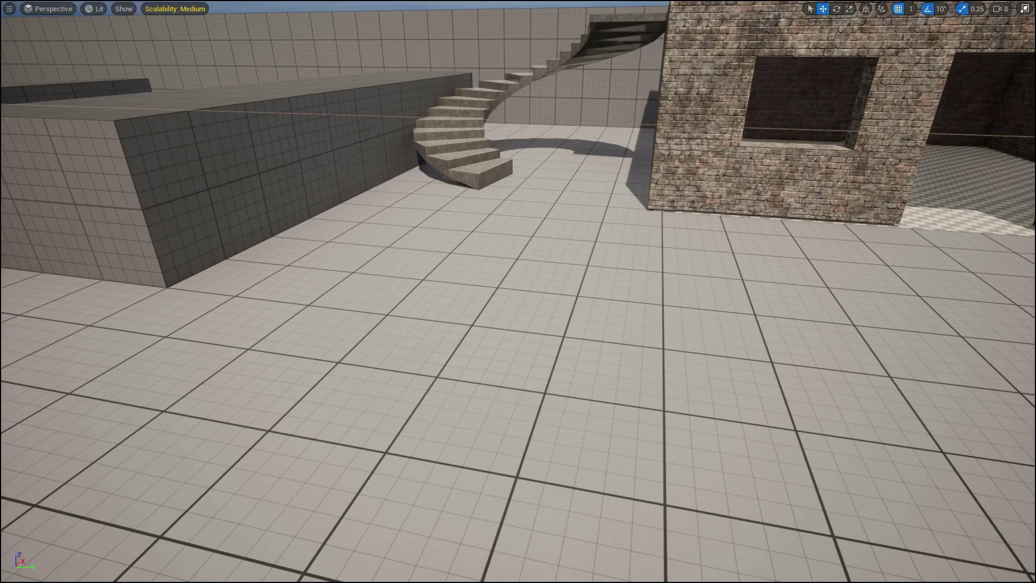
scroll(559, 381, down, 3)
scroll(555, 377, down, 3)
scroll(550, 357, down, 2)
scroll(547, 339, down, 2)
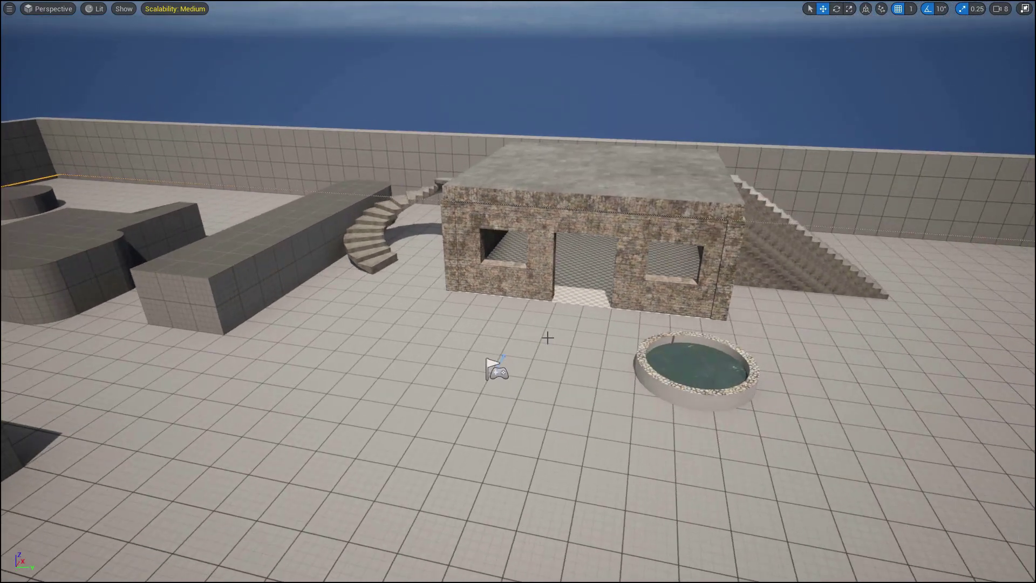
scroll(546, 338, down, 1)
scroll(547, 338, down, 3)
scroll(547, 338, down, 2)
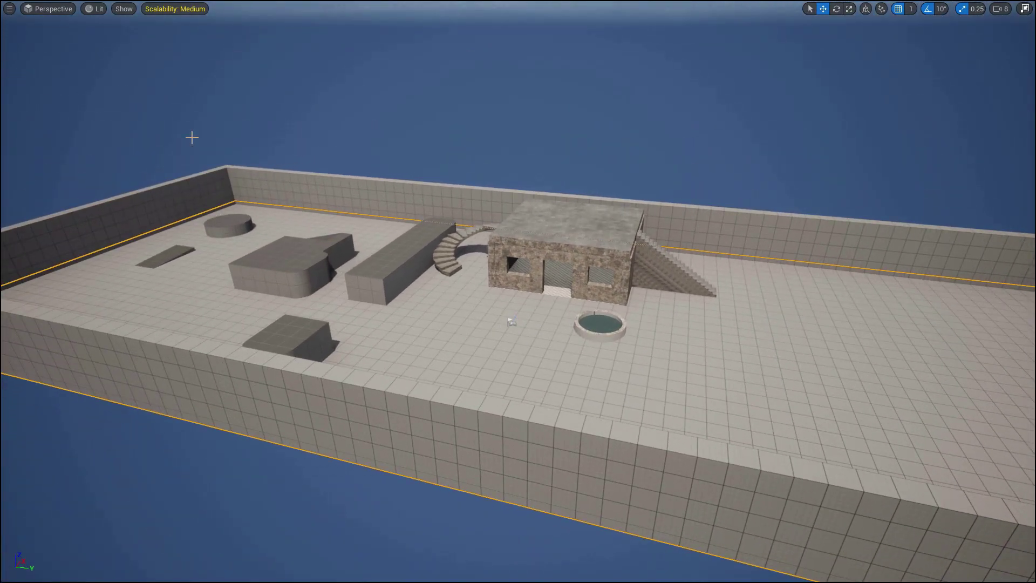
Step: Switch to Player Collision view and inspect the cyan blocks and room walls from several angles
click(100, 11)
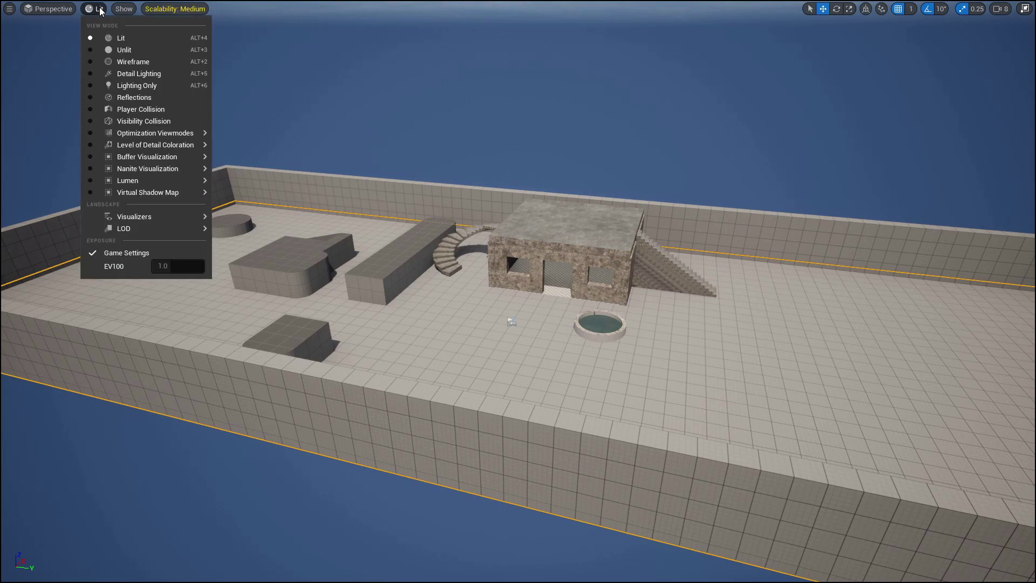
click(141, 109)
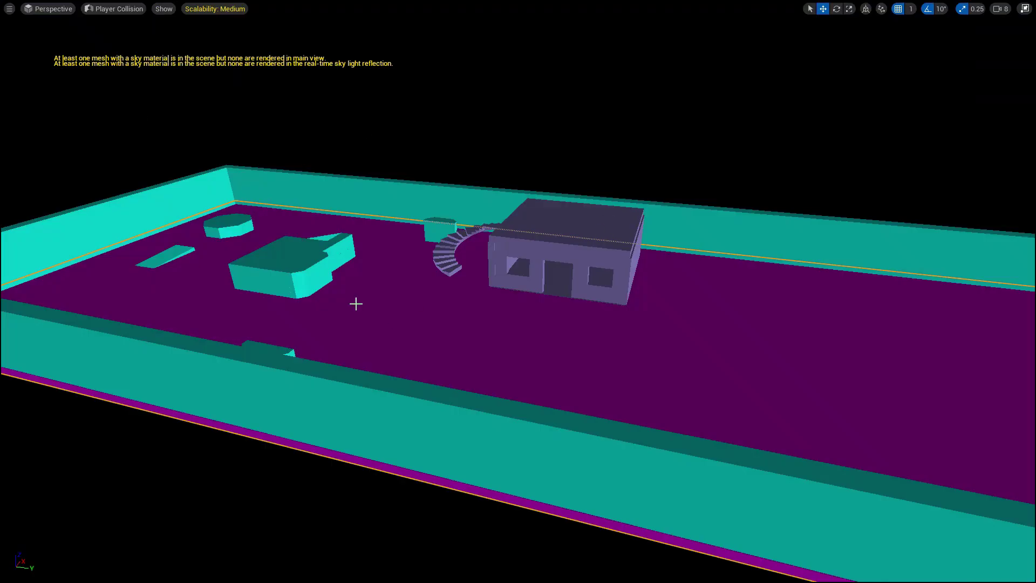
drag(355, 303, 284, 211)
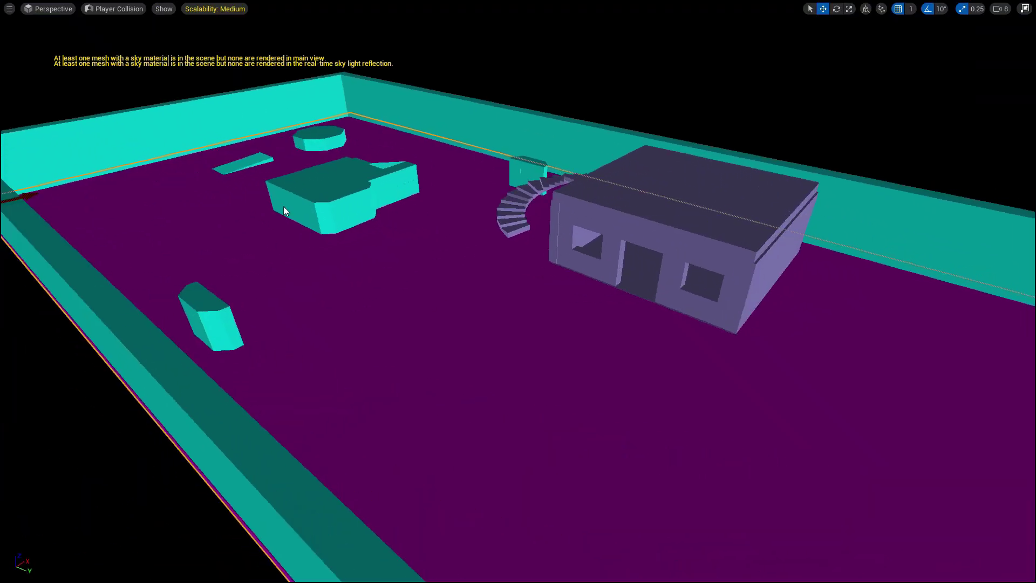
click(319, 199)
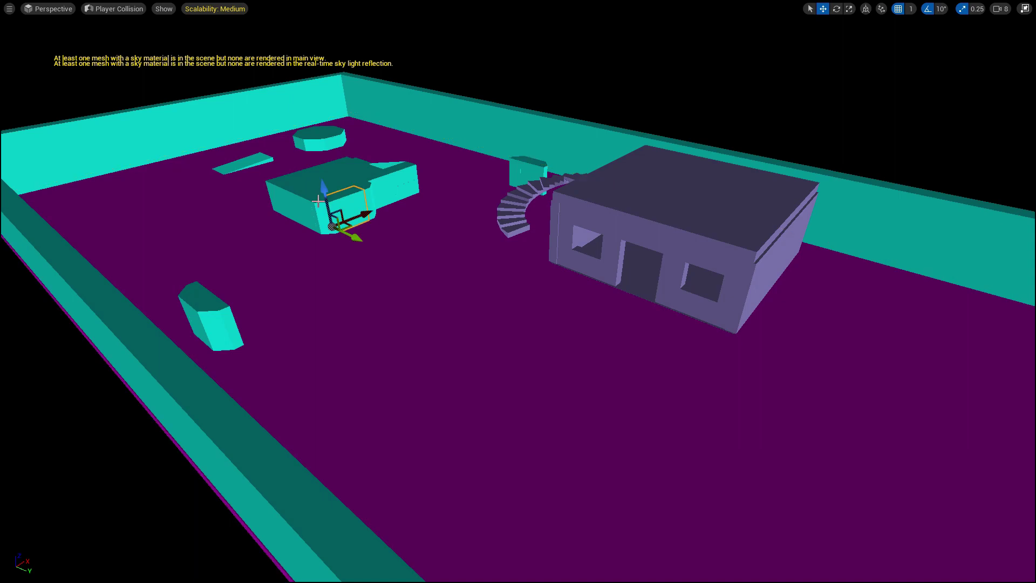
click(211, 334)
click(243, 297)
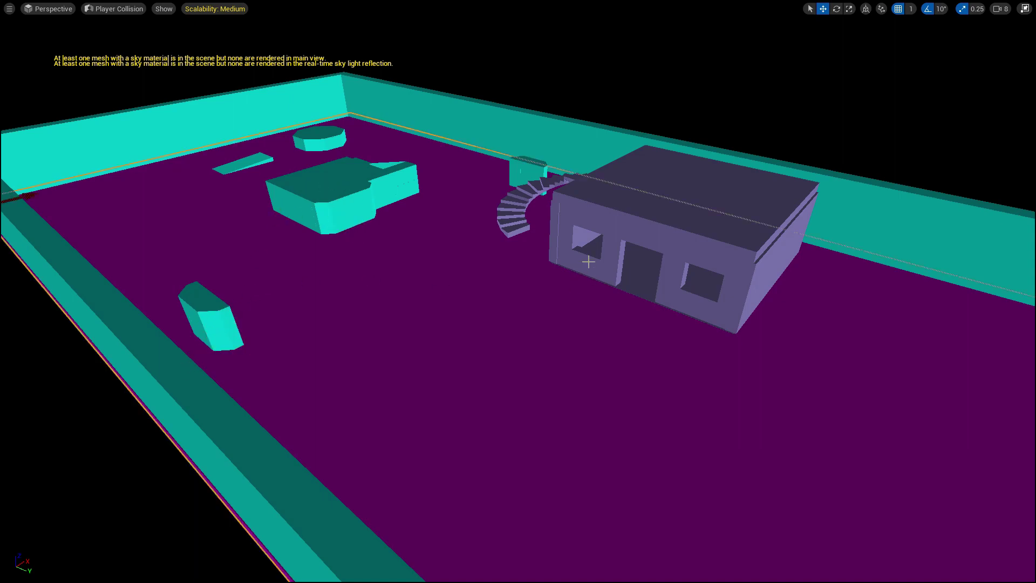
drag(589, 261, 588, 262)
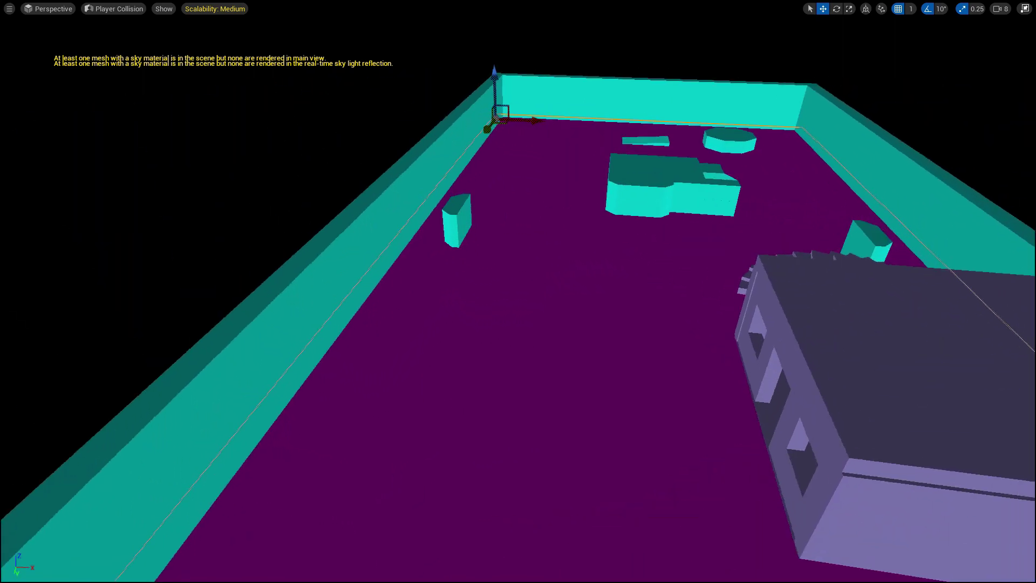
drag(519, 303, 526, 307)
Step: Exit fullscreen and set the left boundary wall's Collision Preset to NoCollision
key(F11)
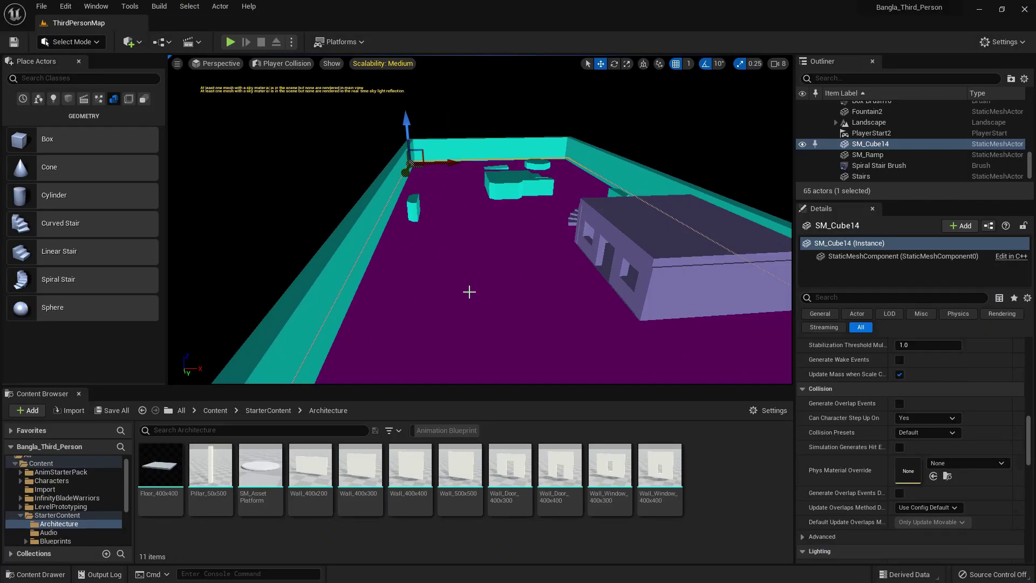
click(341, 254)
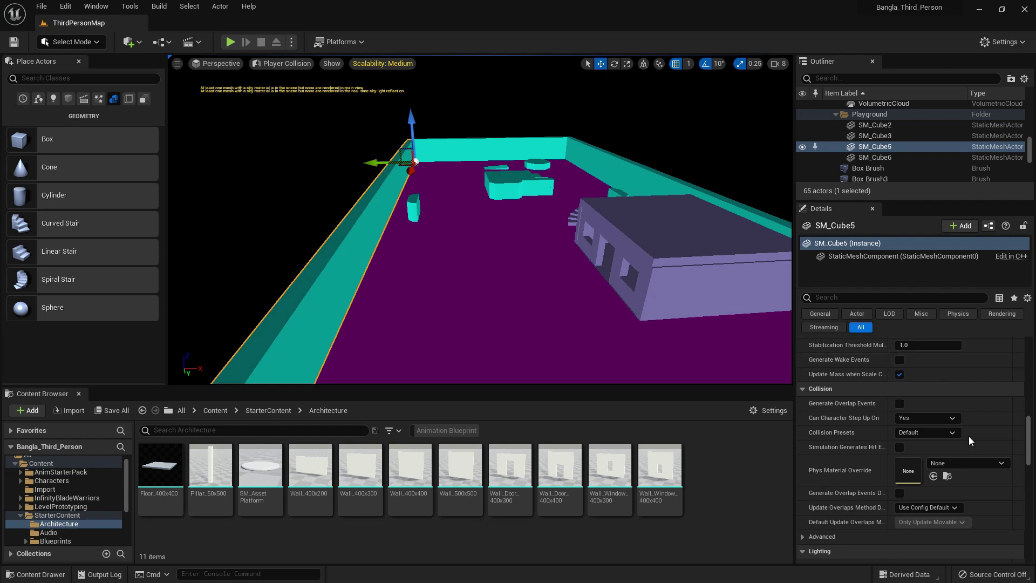
scroll(925, 434, down, 1)
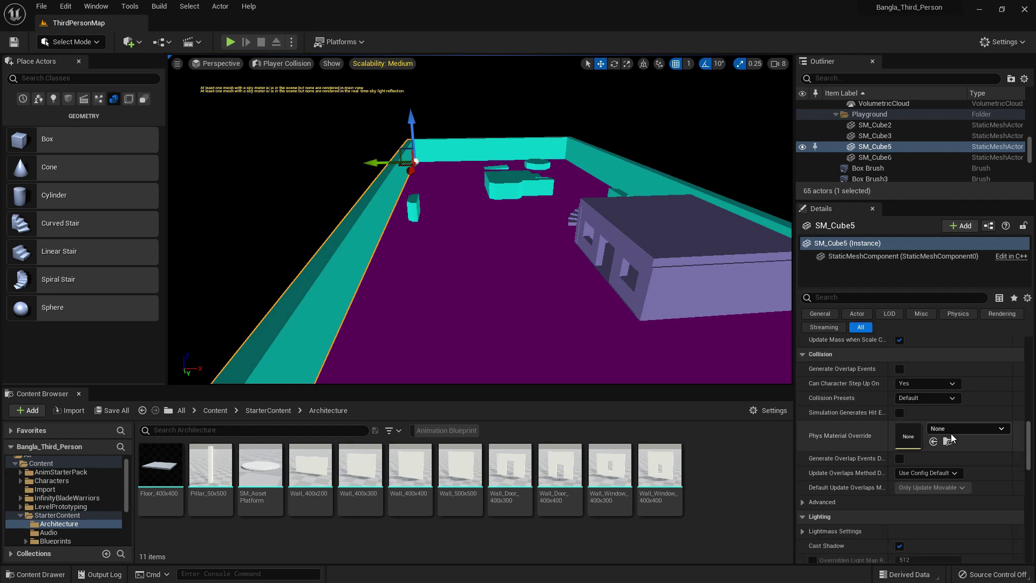
scroll(947, 437, up, 1)
scroll(955, 440, up, 2)
scroll(955, 440, down, 2)
scroll(955, 439, down, 1)
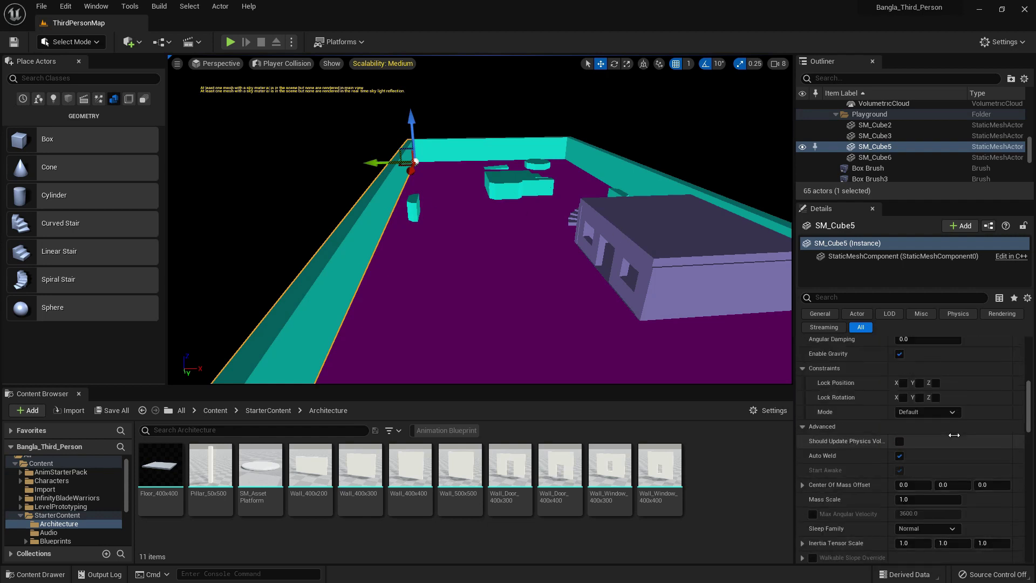
scroll(955, 437, up, 1)
scroll(956, 440, up, 2)
scroll(957, 435, down, 2)
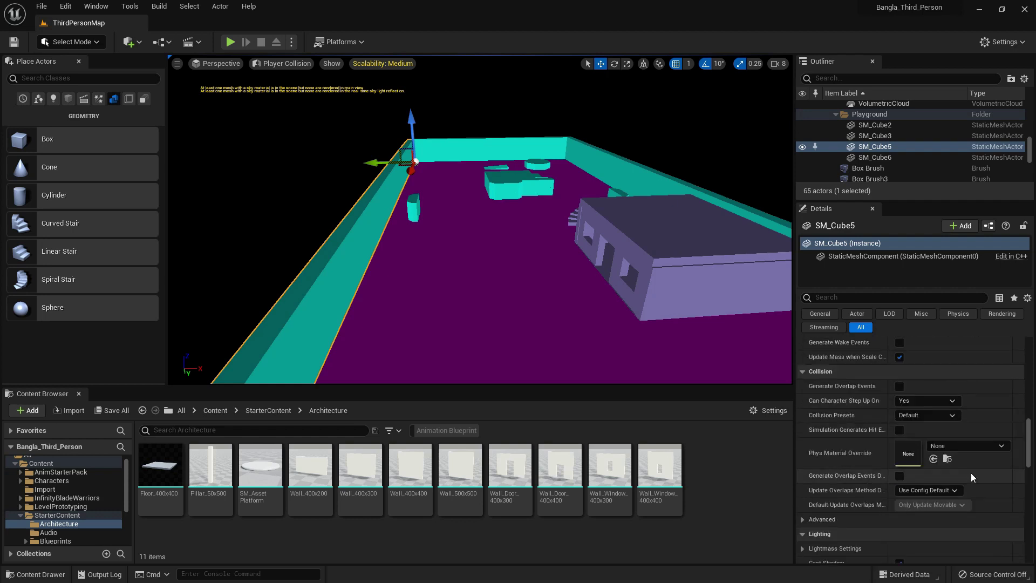
click(920, 415)
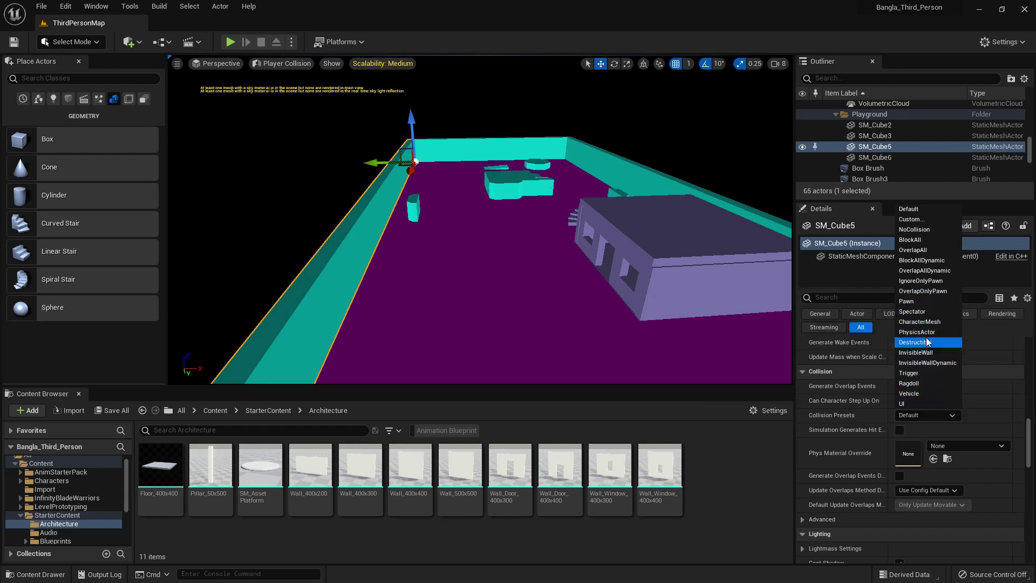
click(914, 230)
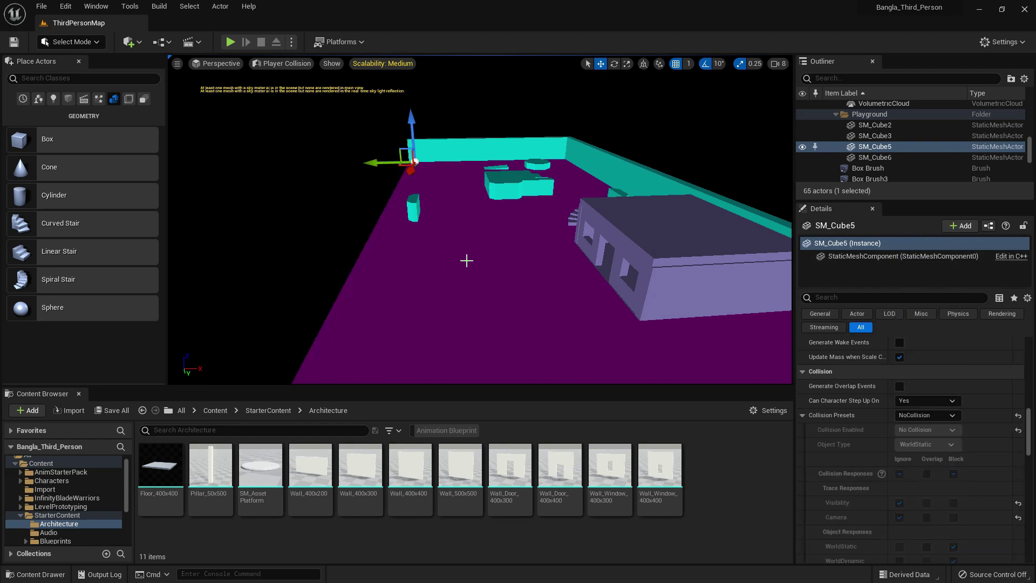
Step: Return to Lit view, play-test walking through the level, and select the long block
click(279, 66)
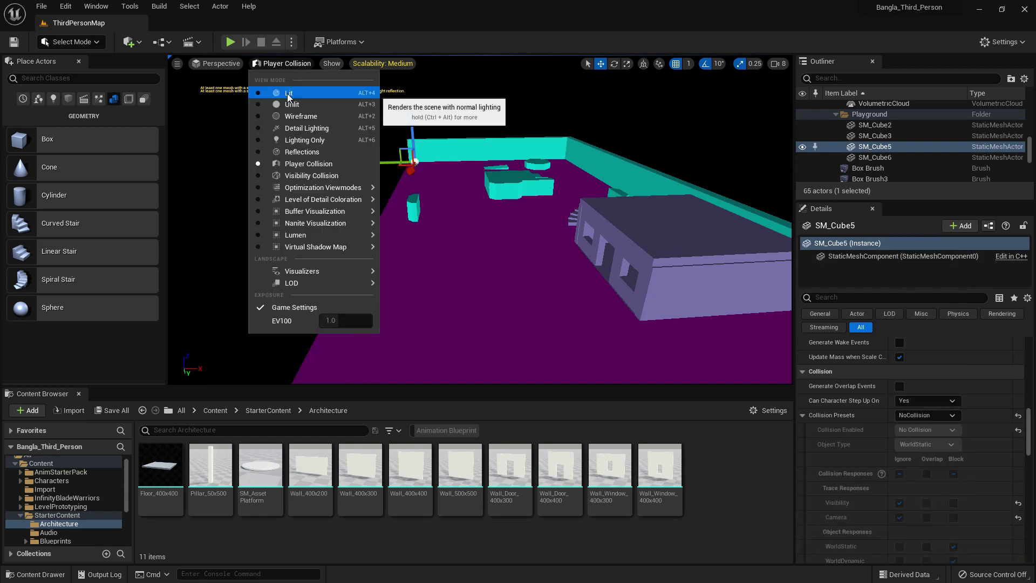
click(288, 94)
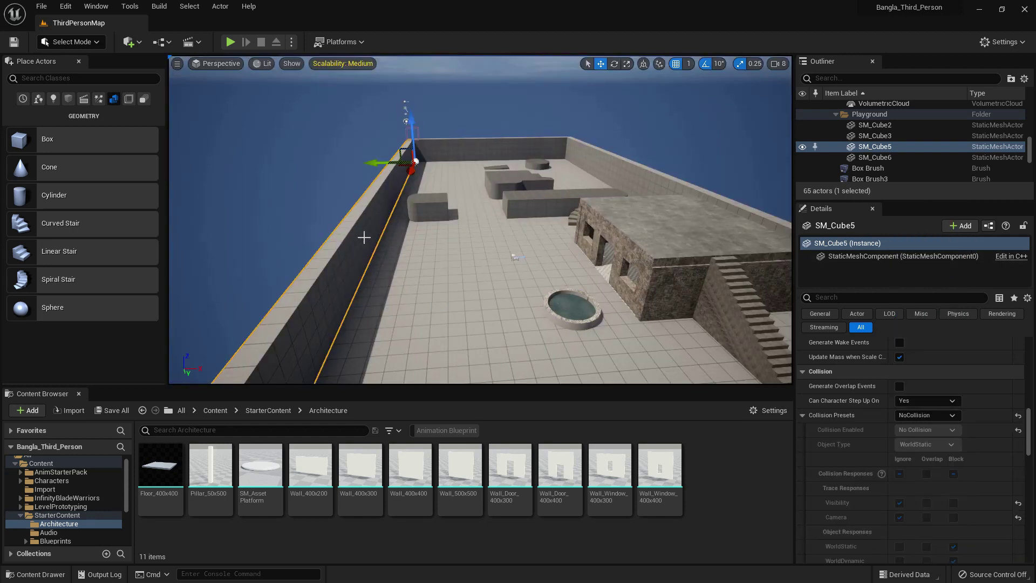
click(462, 259)
key(alt+p)
key(w)
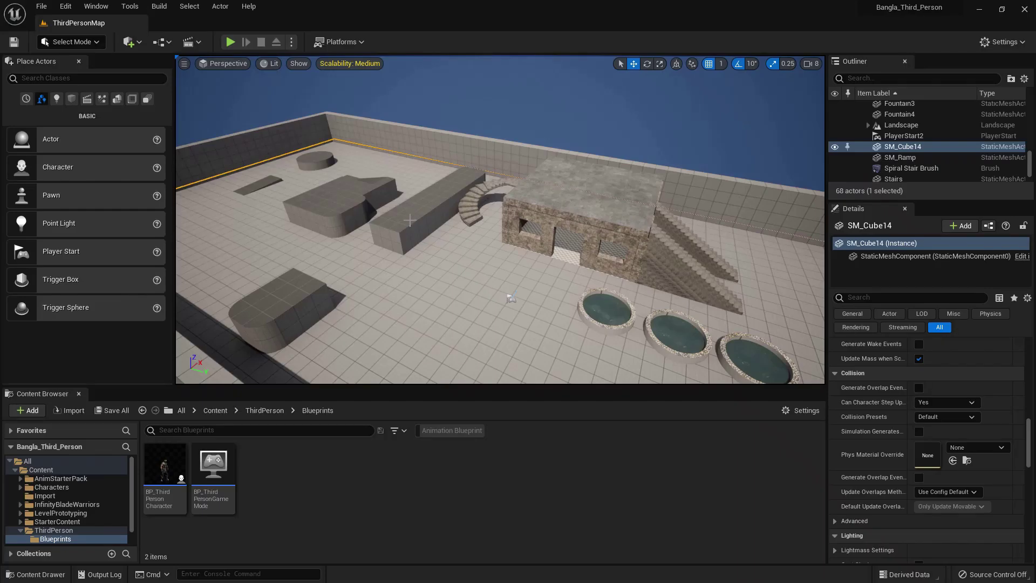
click(433, 211)
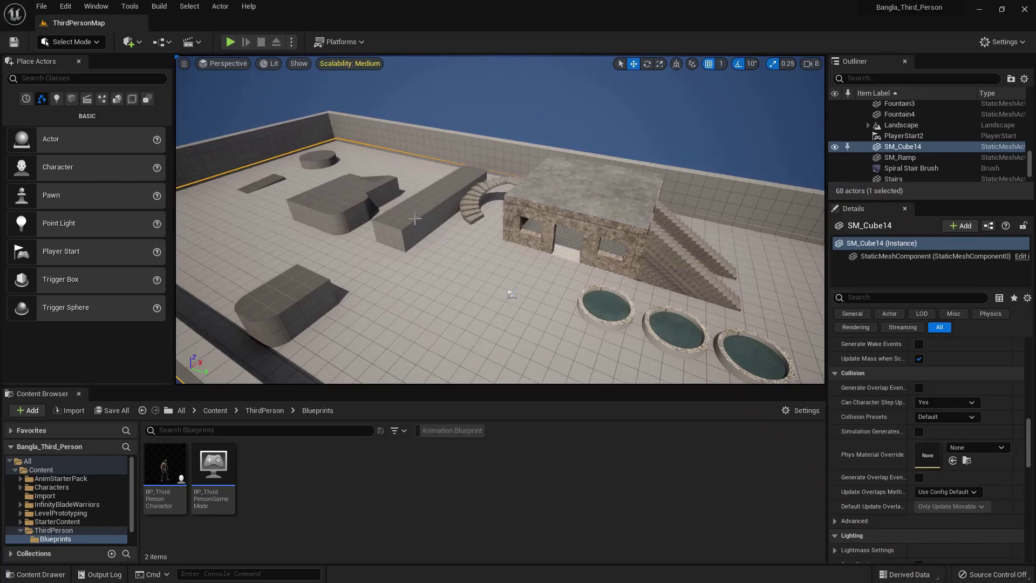
Step: Show Player Collision view and set the long block's Collision Preset to BlockAll
click(271, 63)
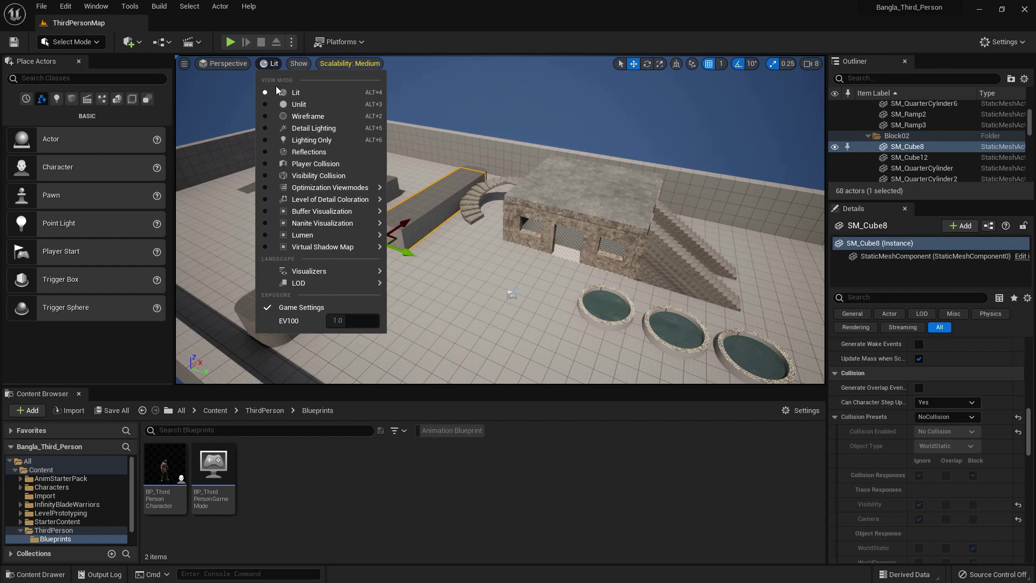
click(313, 164)
scroll(965, 455, down, 1)
scroll(966, 454, up, 1)
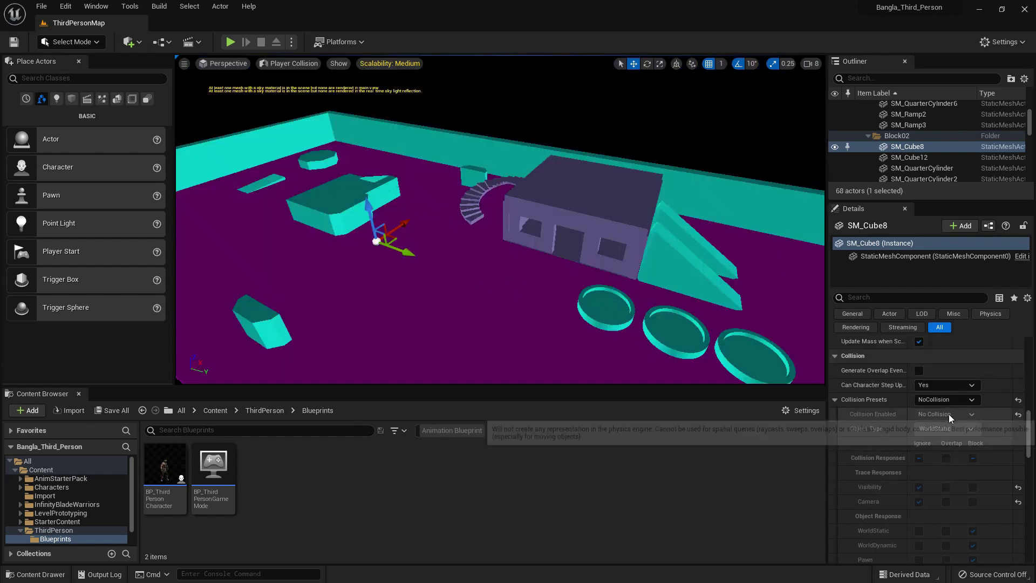
click(1020, 403)
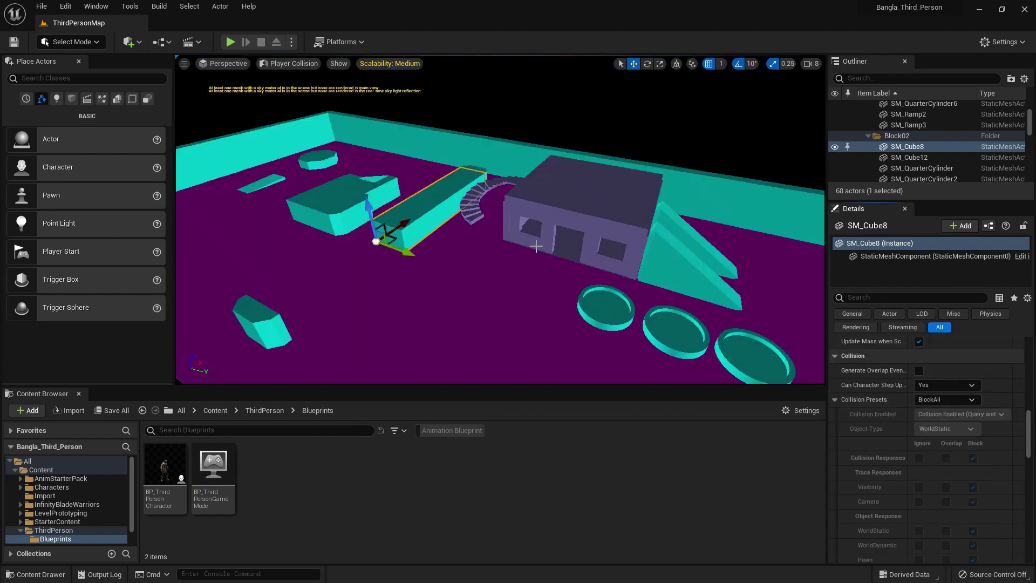
click(477, 265)
Step: Play-test fullscreen, walking the character into the long block, then stop playing
key(F11)
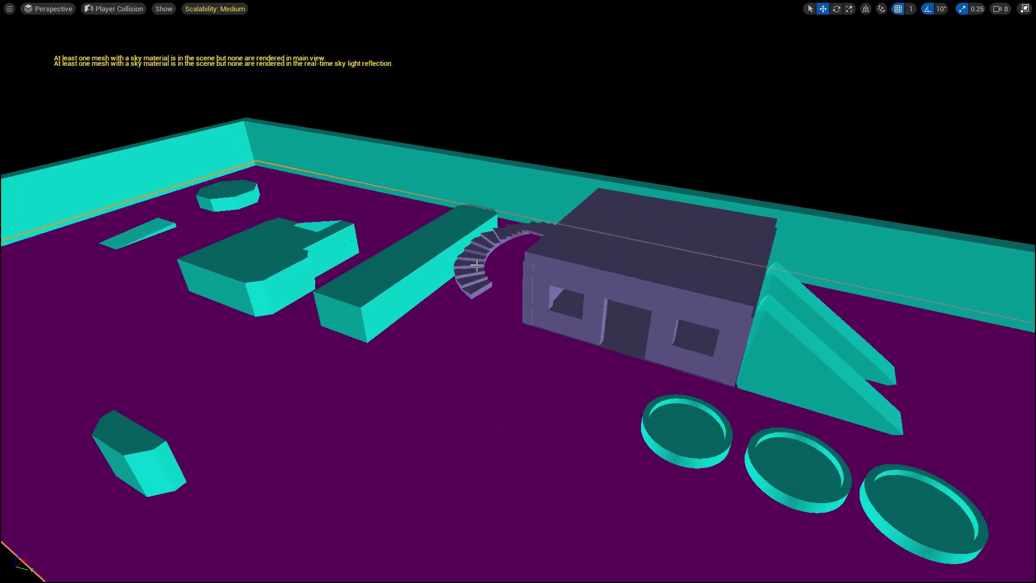
key(alt+p)
key(w)
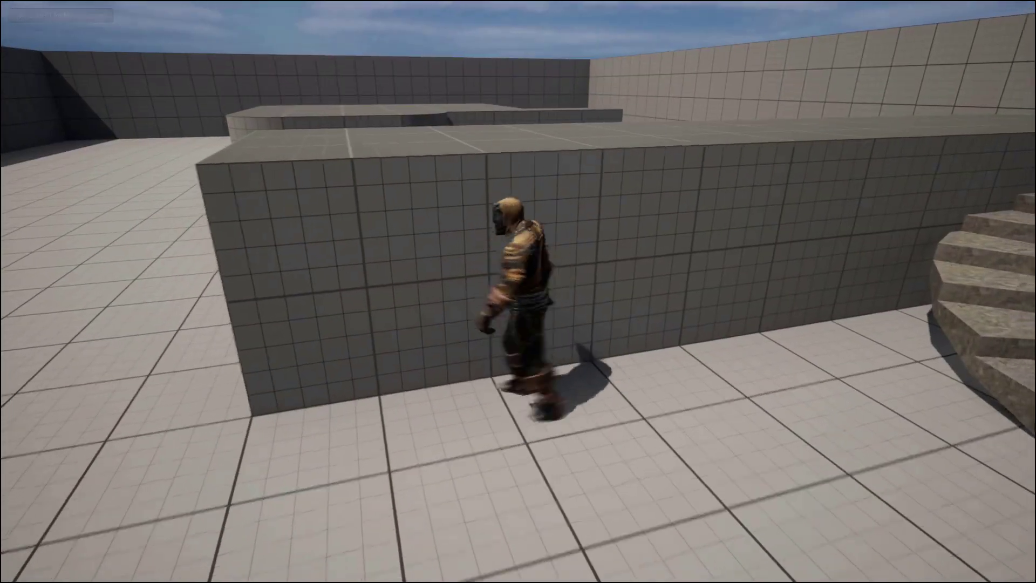
key(Escape)
right_drag(530, 438, 530, 438)
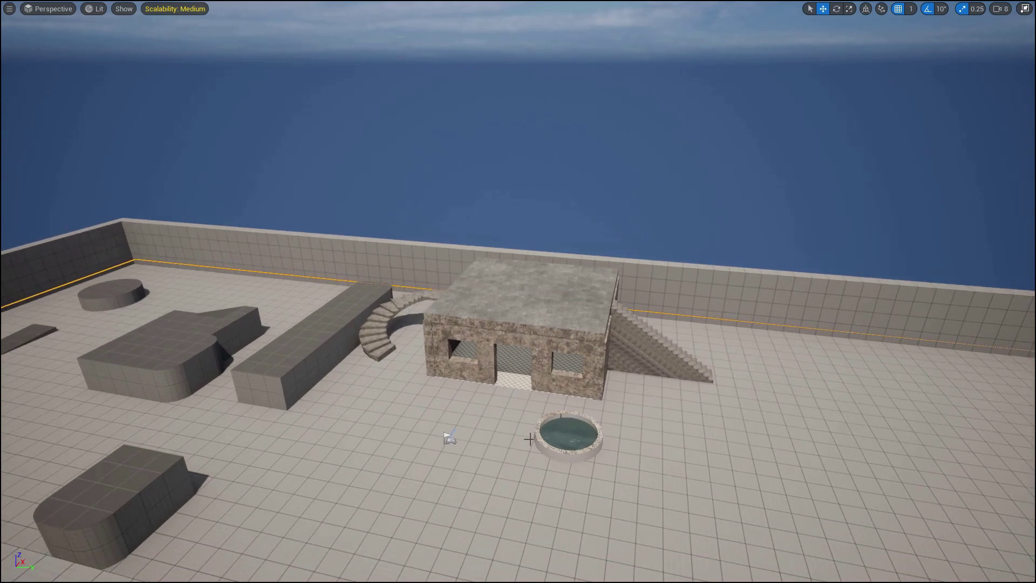
scroll(530, 439, up, 1)
Step: Alt-drag the fountain in front of the house to make two copies to its right
key(F11)
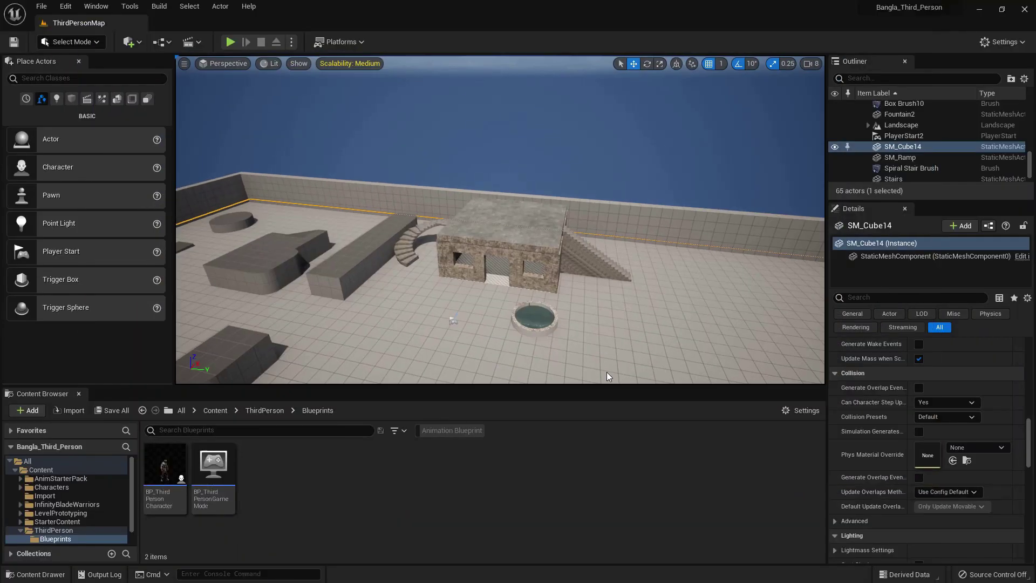
right_drag(662, 299, 596, 287)
click(488, 300)
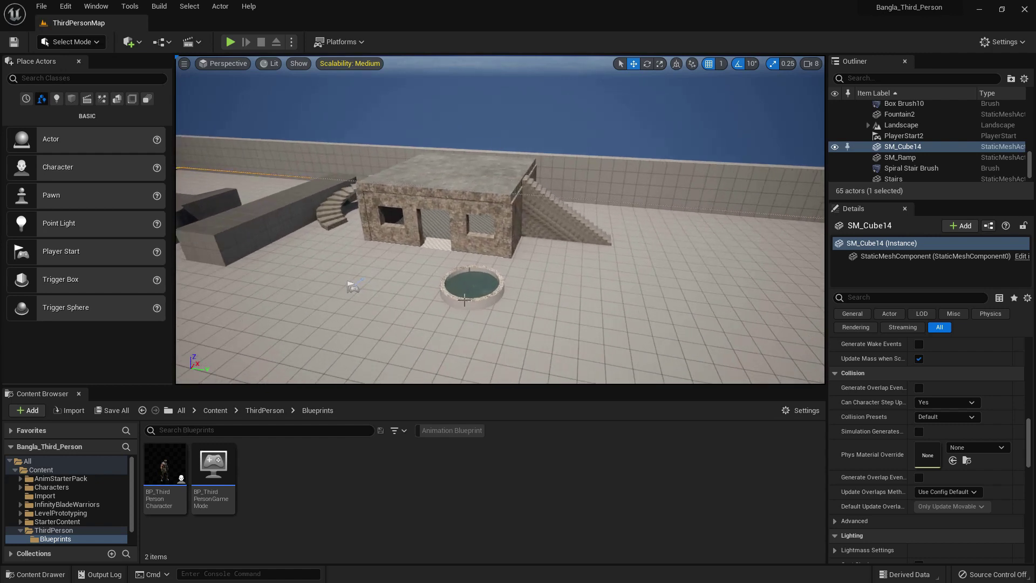
alt+drag(506, 281, 666, 309)
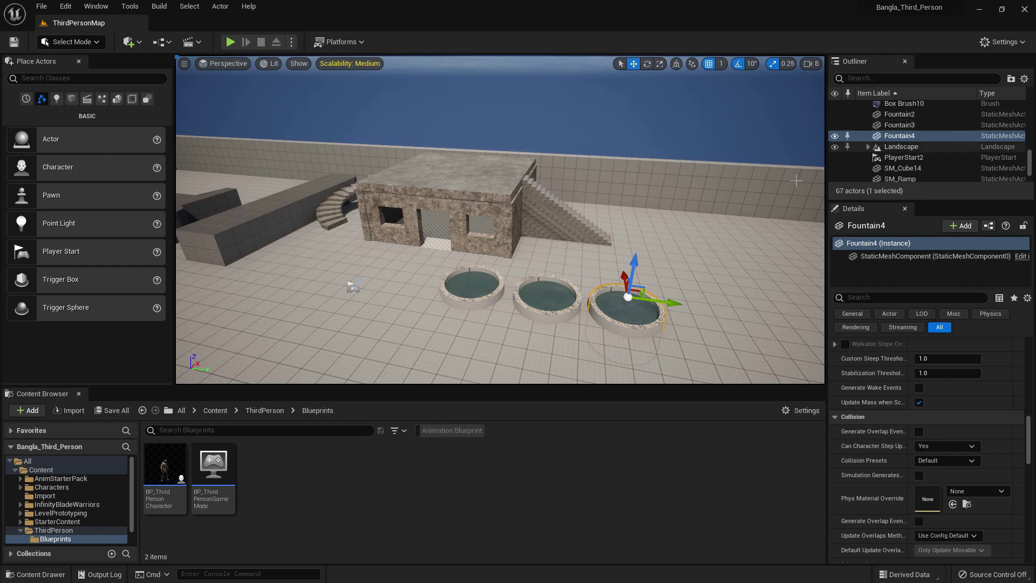
Step: Open the Fountain2 mesh in the Static Mesh Editor from the middle fountain
click(527, 301)
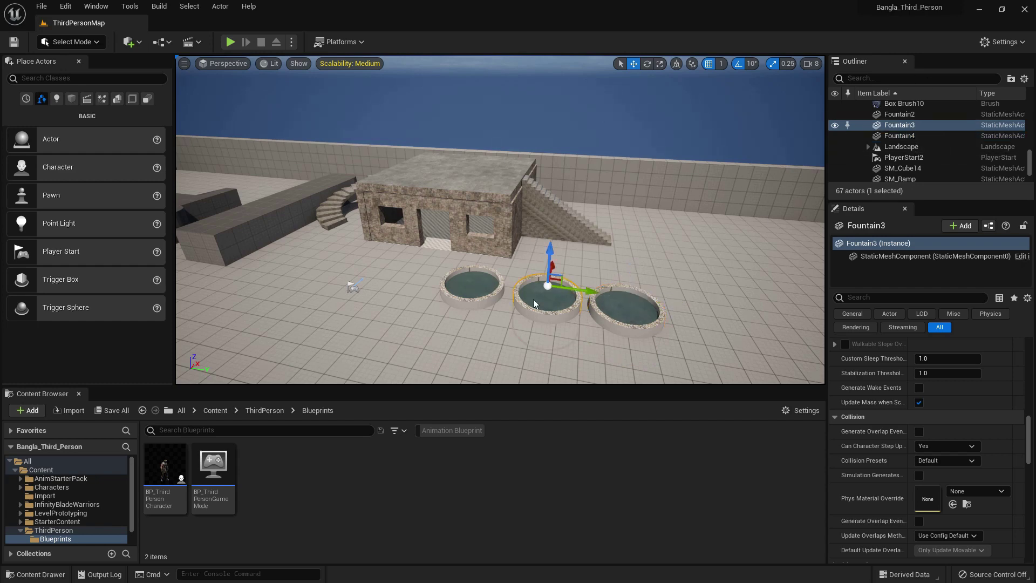
right_click(534, 301)
click(571, 333)
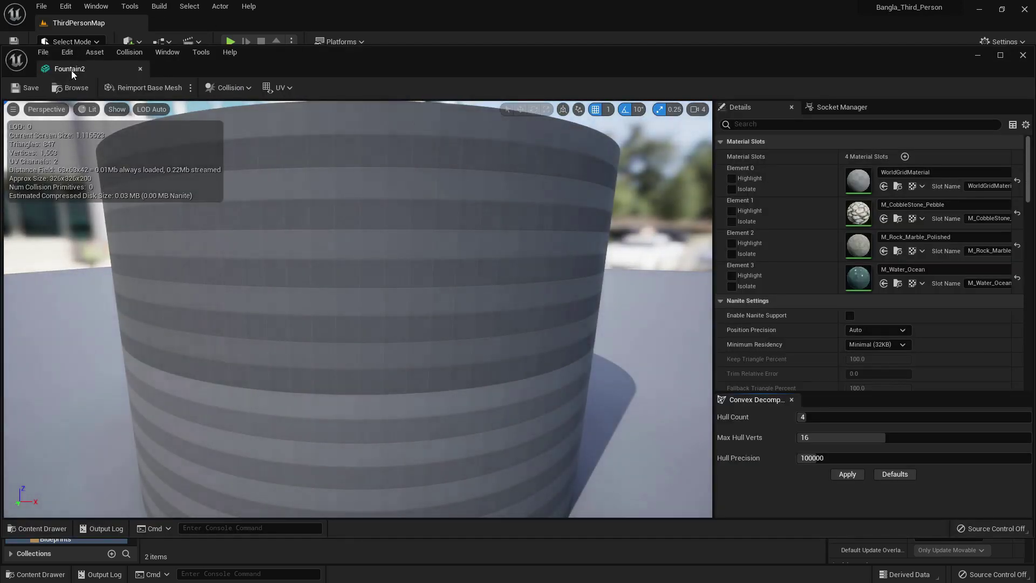
Step: Float the Fountain2 mesh editor over the level, now shown in Player Collision view
mouse_move(70, 72)
mouse_down()
mouse_move(488, 174)
mouse_move(555, 180)
mouse_up()
drag(713, 395, 713, 483)
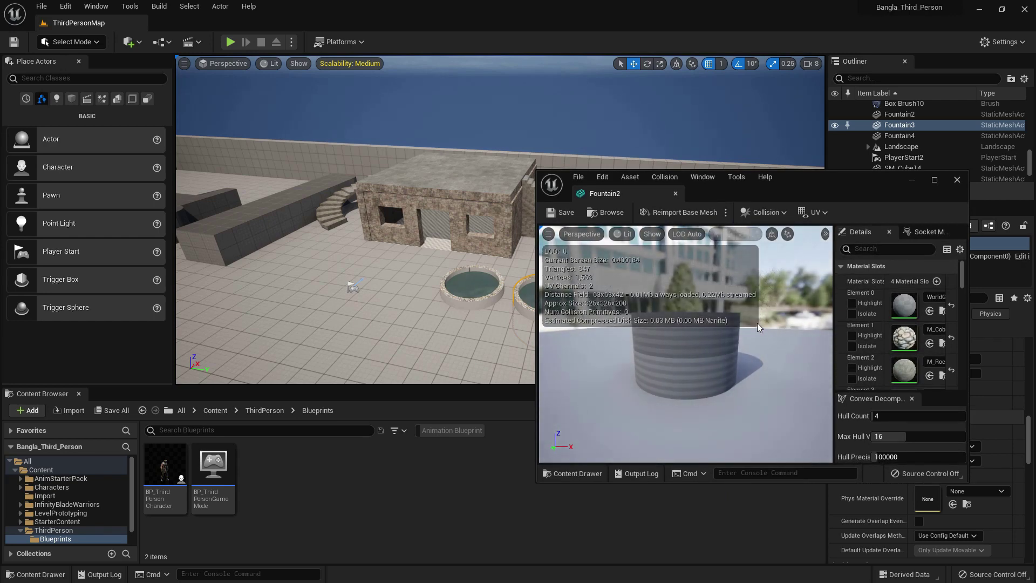
drag(763, 334, 763, 308)
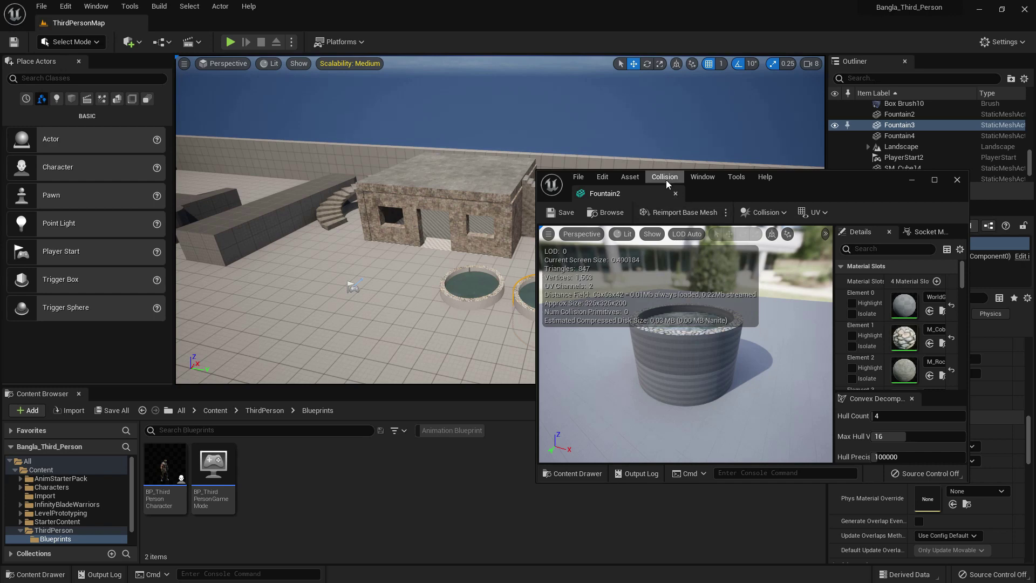
right_drag(405, 242, 413, 239)
click(268, 64)
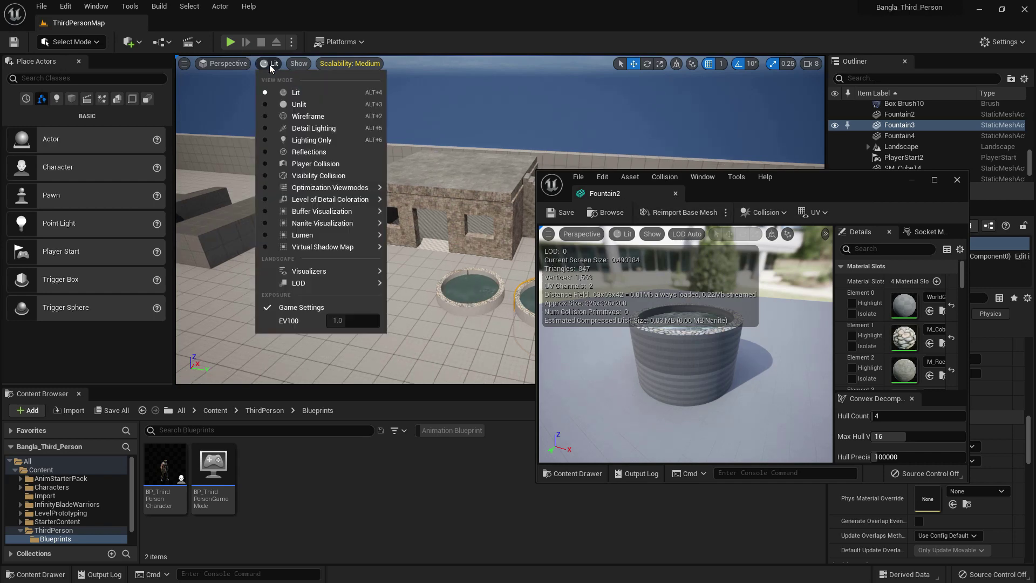
click(321, 172)
mouse_move(412, 319)
right_down()
mouse_move(384, 287)
mouse_move(418, 284)
right_up()
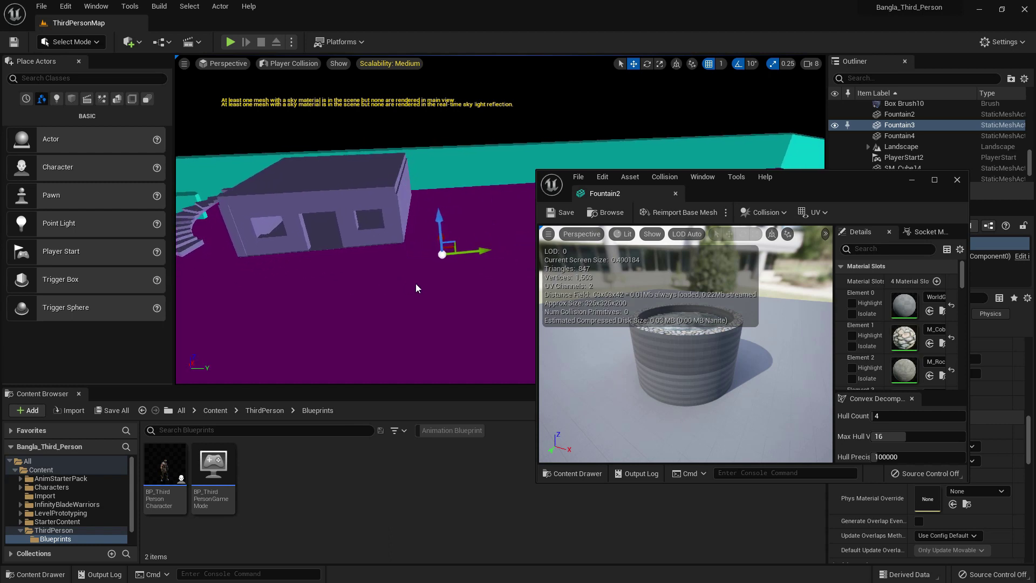
drag(741, 186, 795, 168)
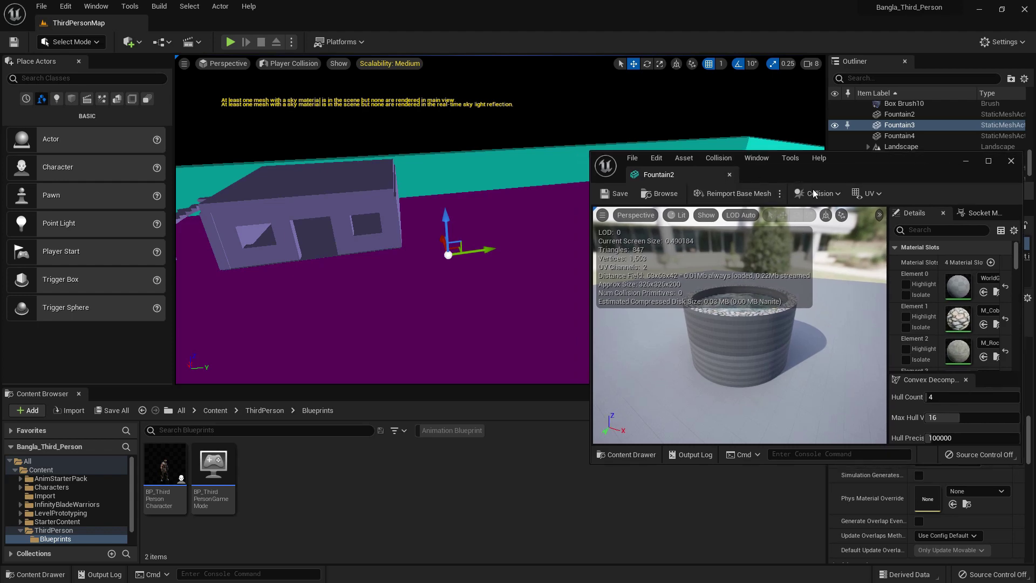
Step: Re-detach the mesh editor as a wider floating window and open its Collision menu
click(988, 161)
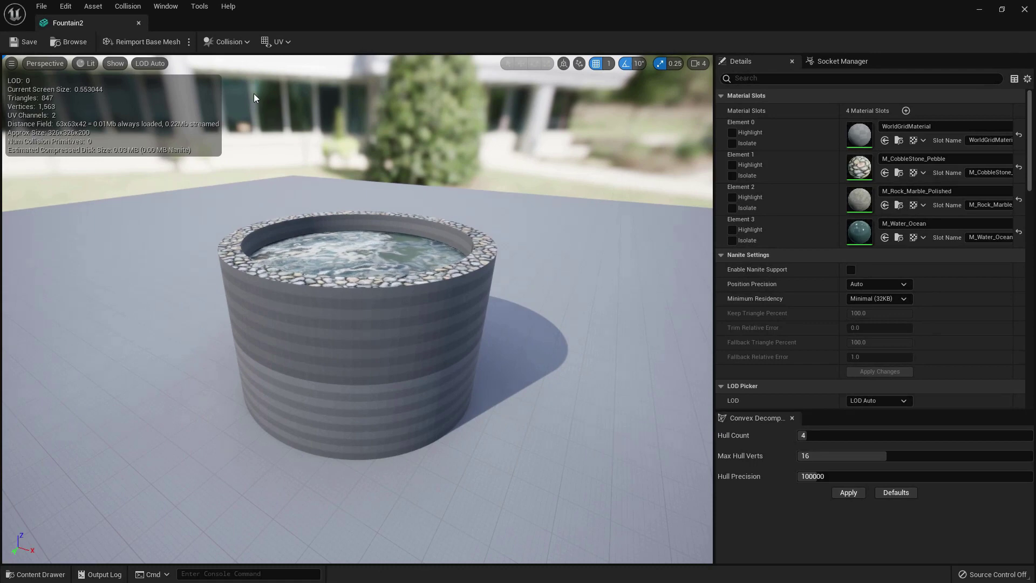
click(228, 42)
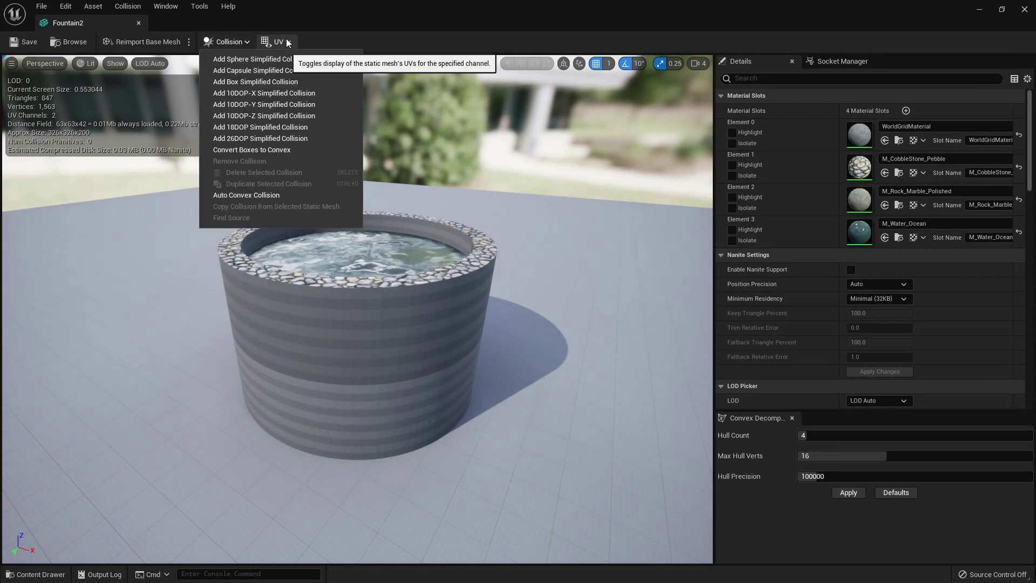
drag(78, 27, 598, 138)
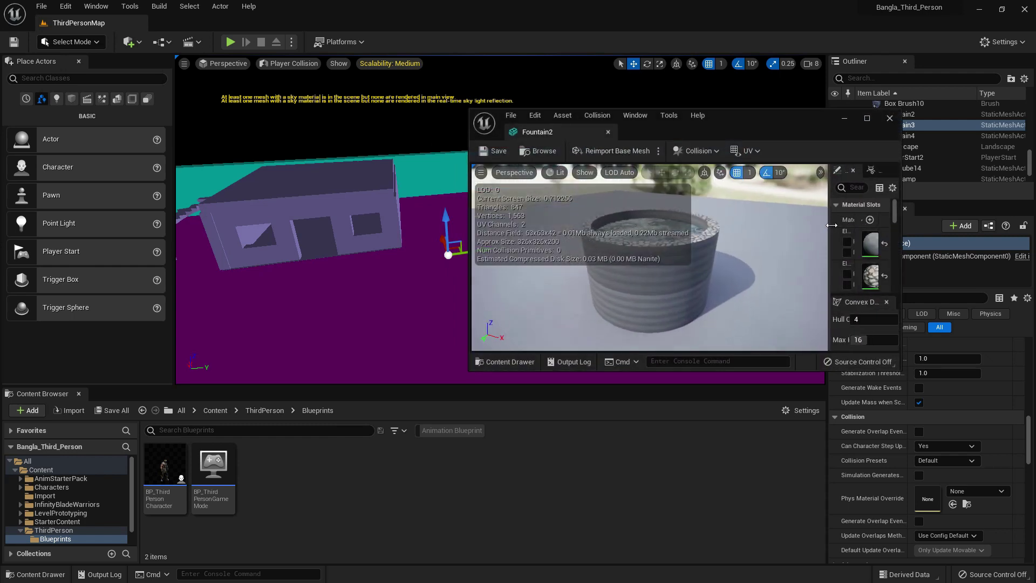
drag(772, 219, 831, 220)
click(600, 116)
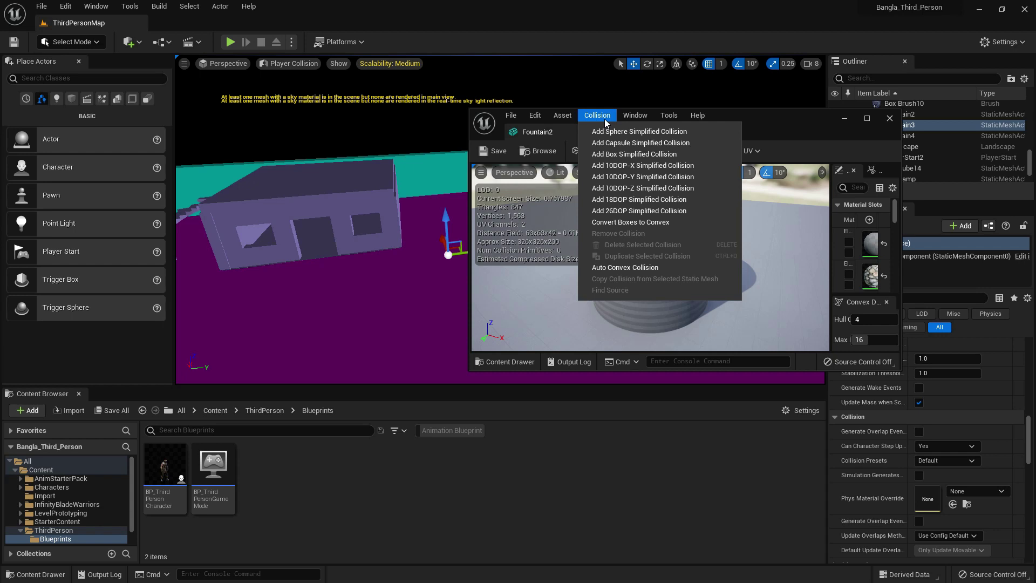
Step: Add and remove box collision, then sphere collision, on Fountain2
click(651, 158)
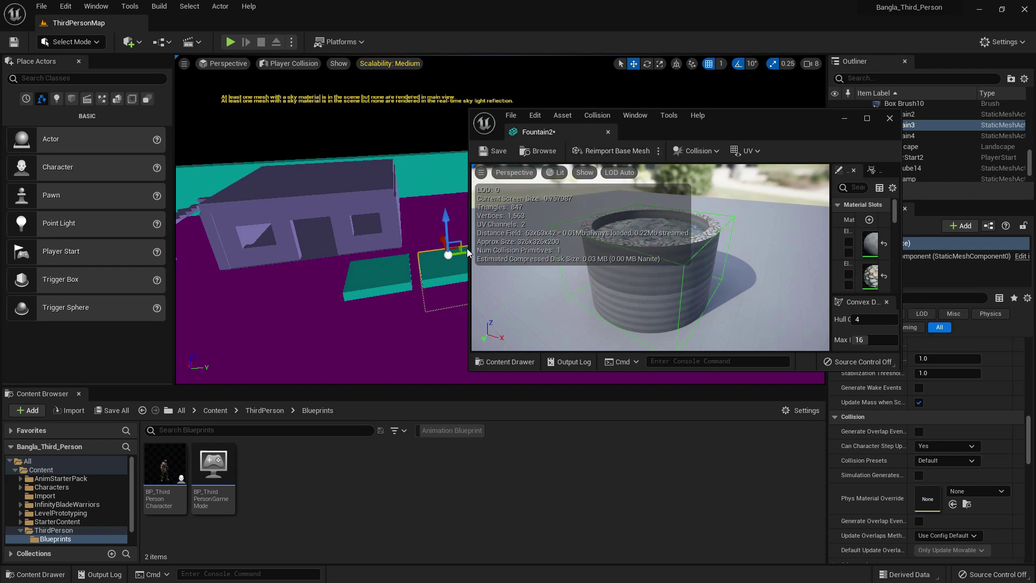
drag(722, 245, 724, 283)
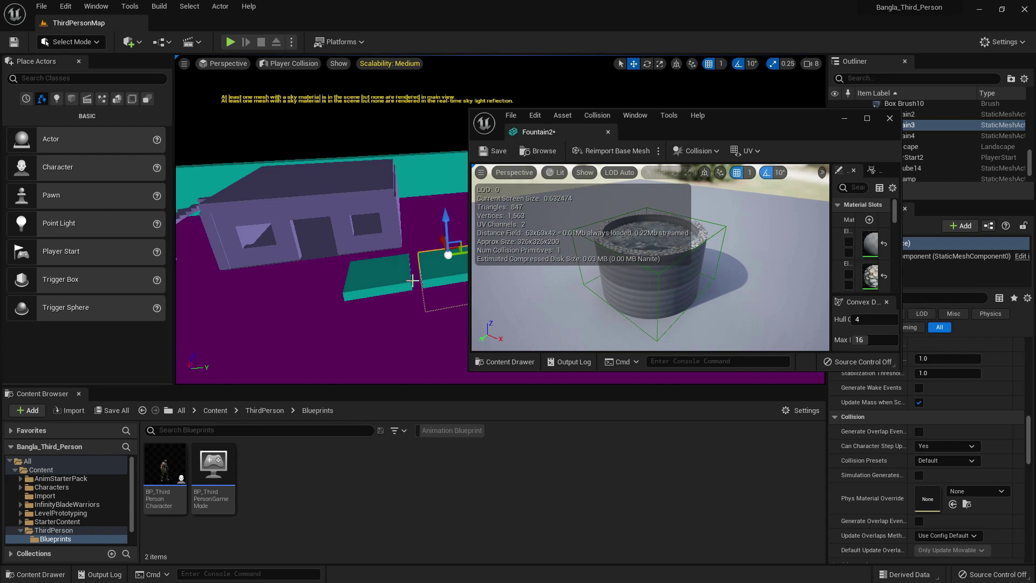
click(597, 119)
click(606, 234)
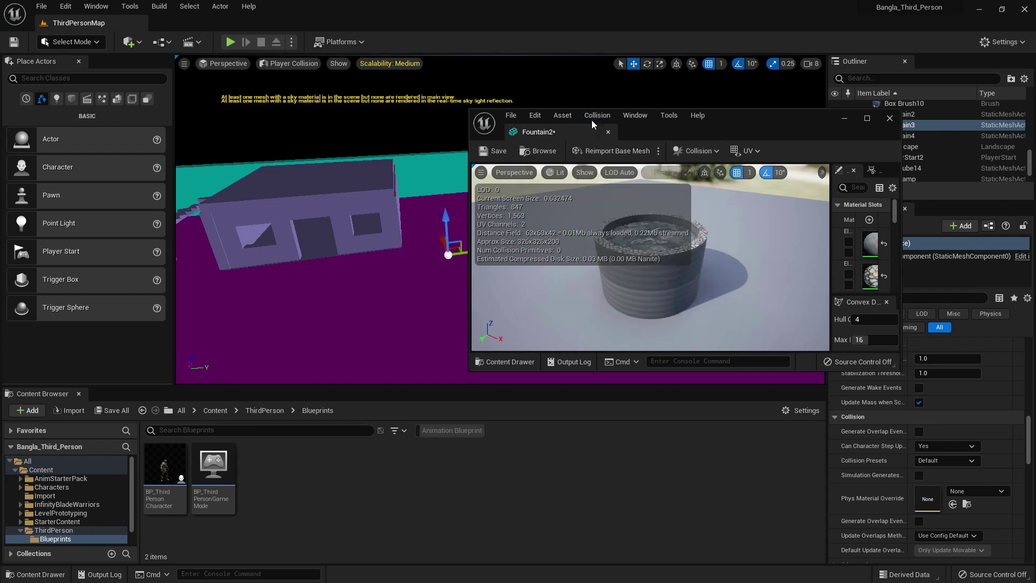
click(597, 115)
click(635, 134)
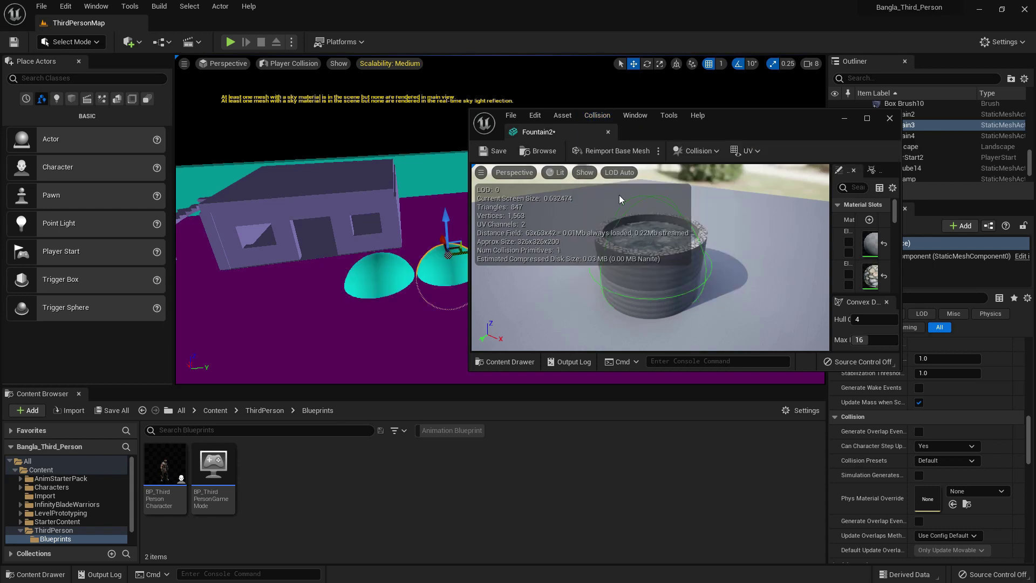
click(597, 116)
click(608, 233)
Step: Add and remove capsule, 10DOP and 26DOP simplified collision on Fountain2 in turn
click(597, 116)
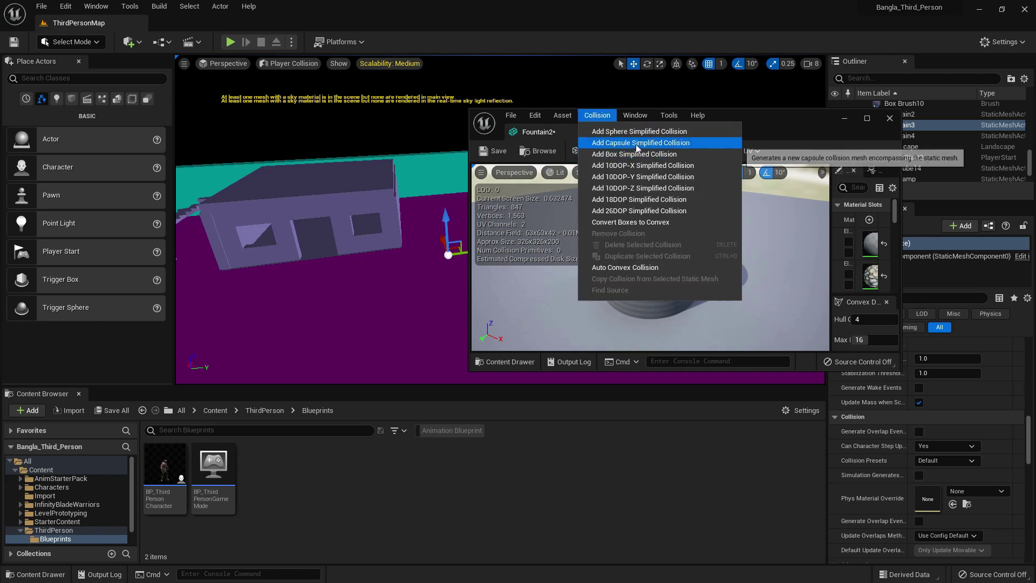
click(616, 143)
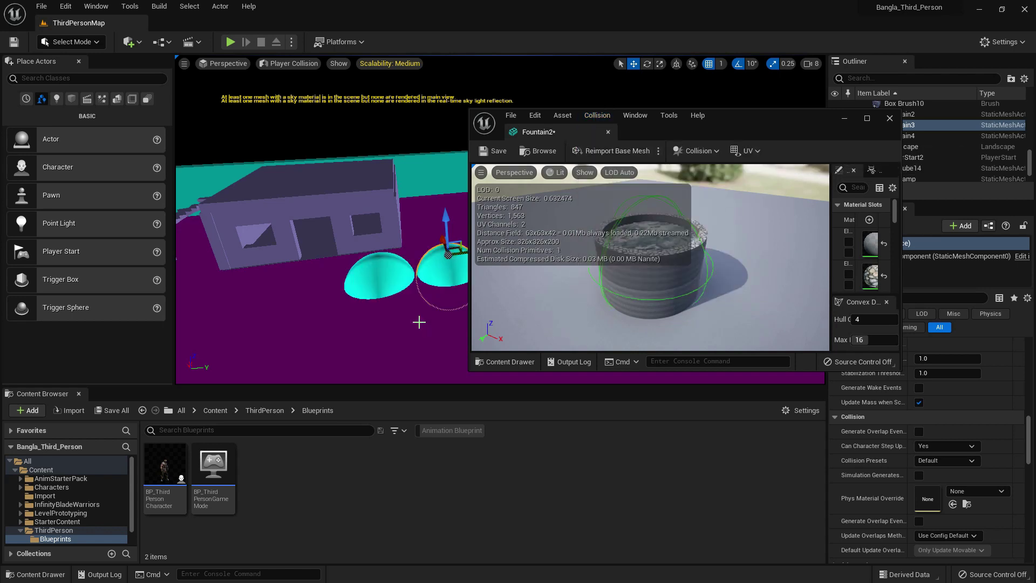
click(591, 118)
click(607, 233)
click(599, 118)
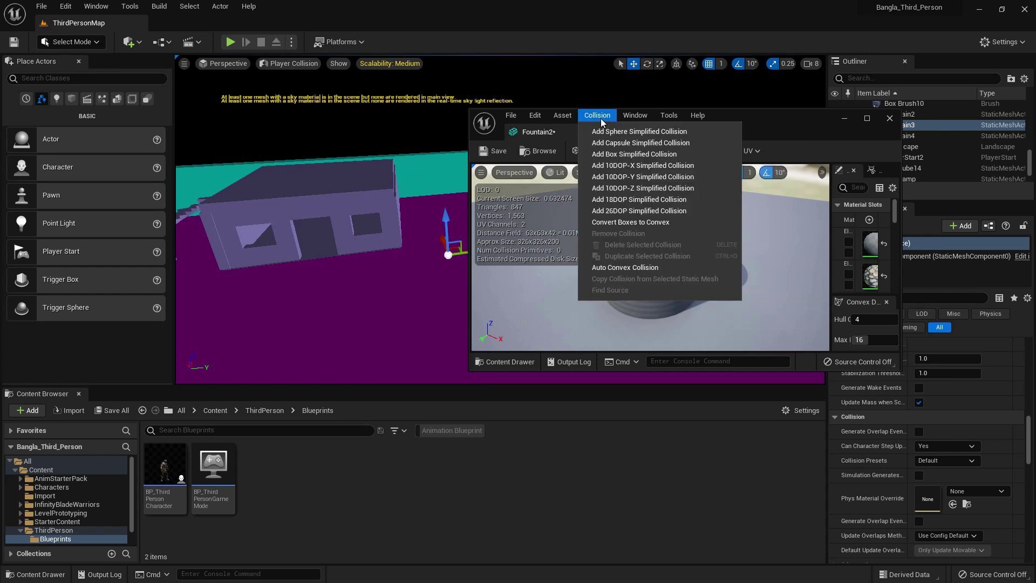
click(624, 166)
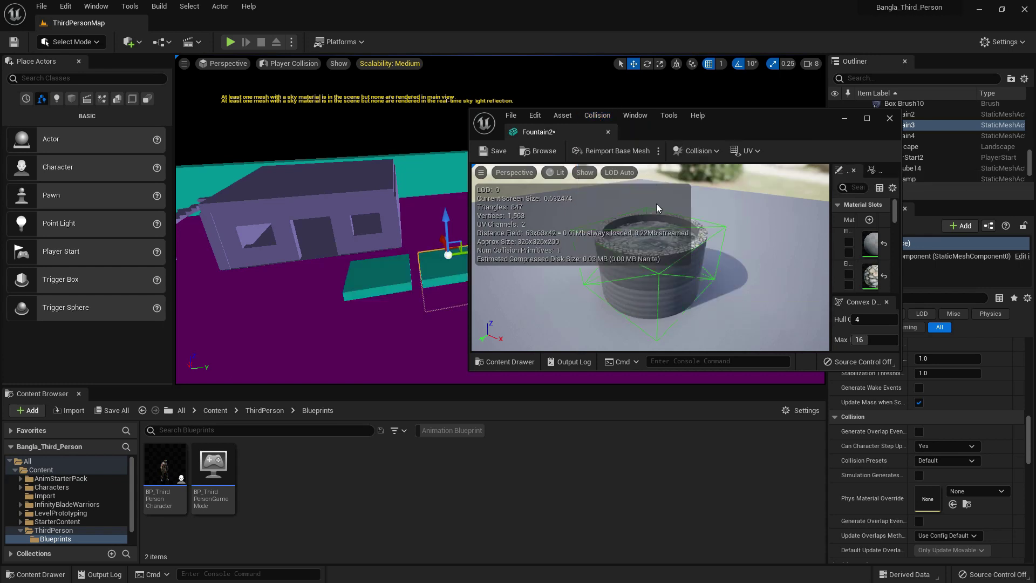
click(597, 115)
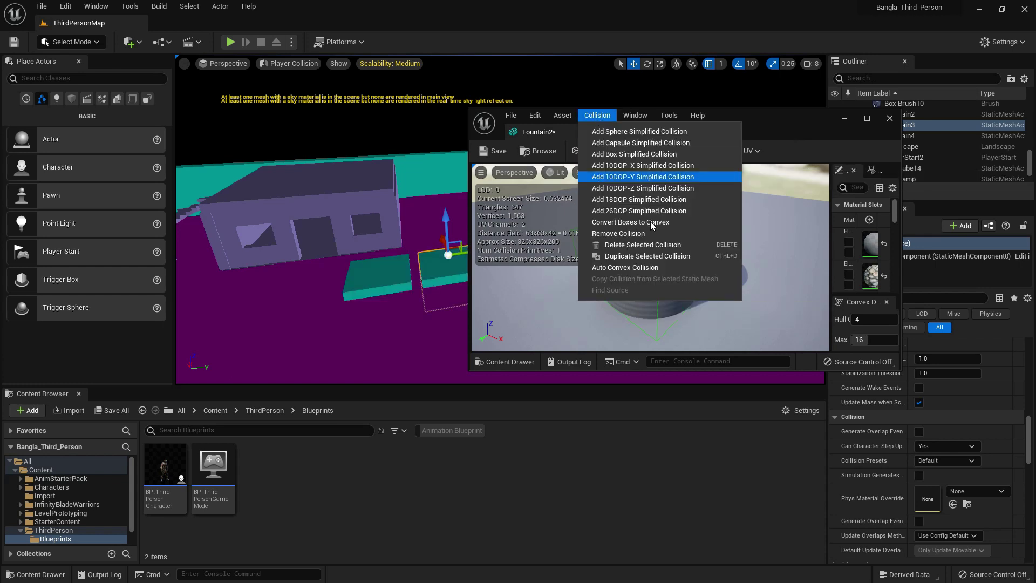
click(608, 231)
click(601, 117)
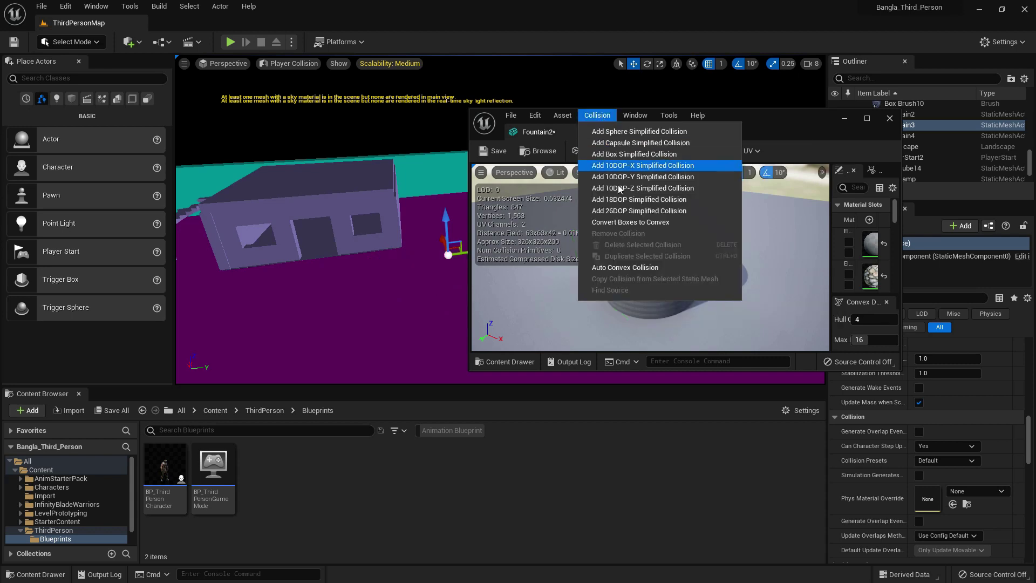
click(639, 214)
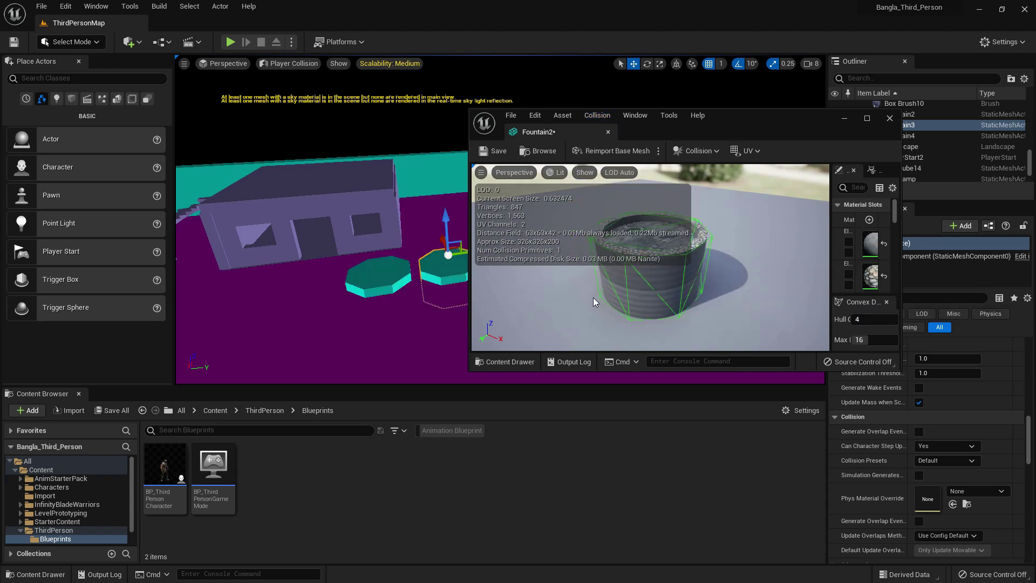
click(597, 115)
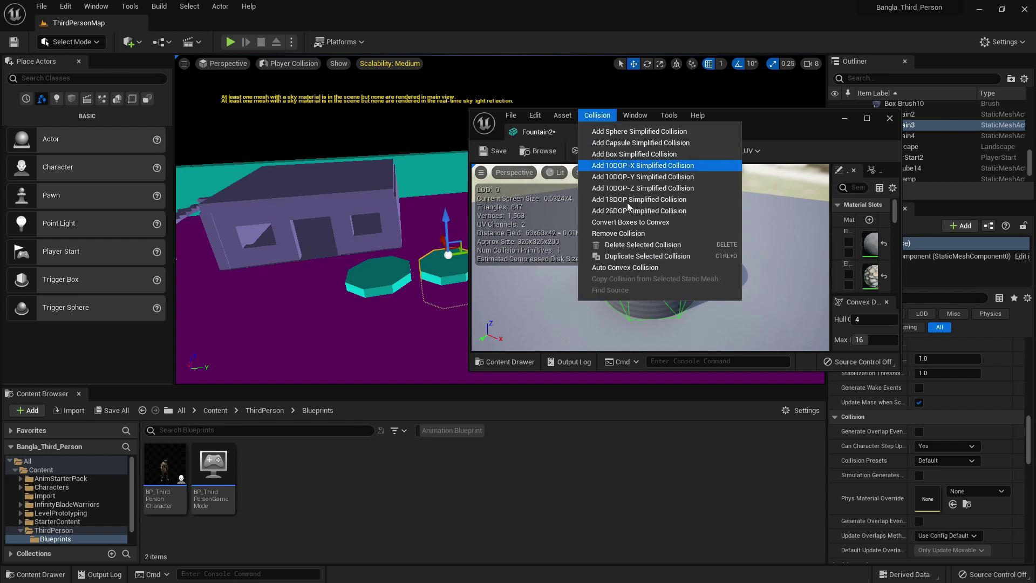
click(609, 233)
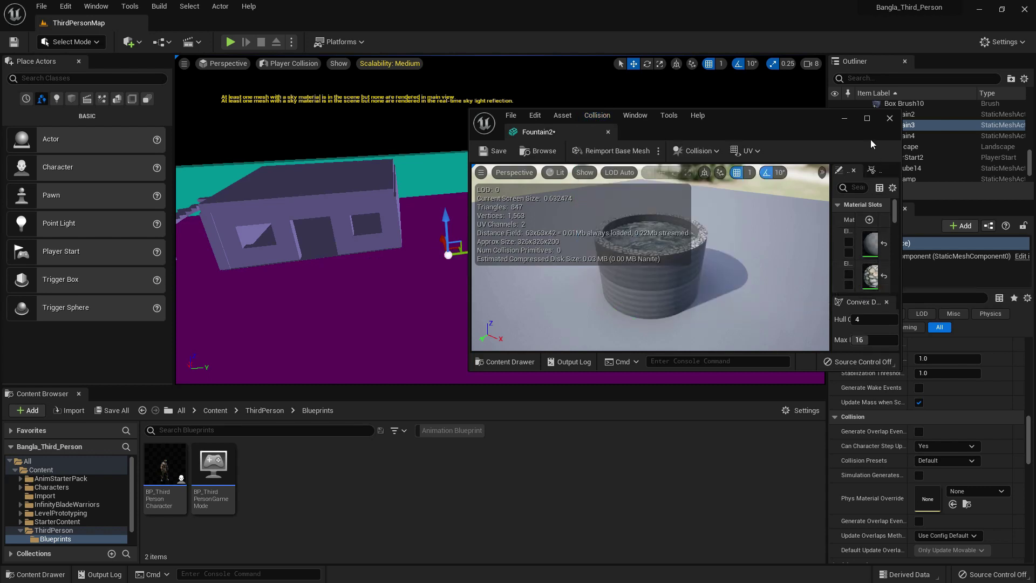
Step: Enlarge the editor window, apply convex decomposition (4 hulls, 16 max vertices), then remove it
drag(901, 249, 963, 249)
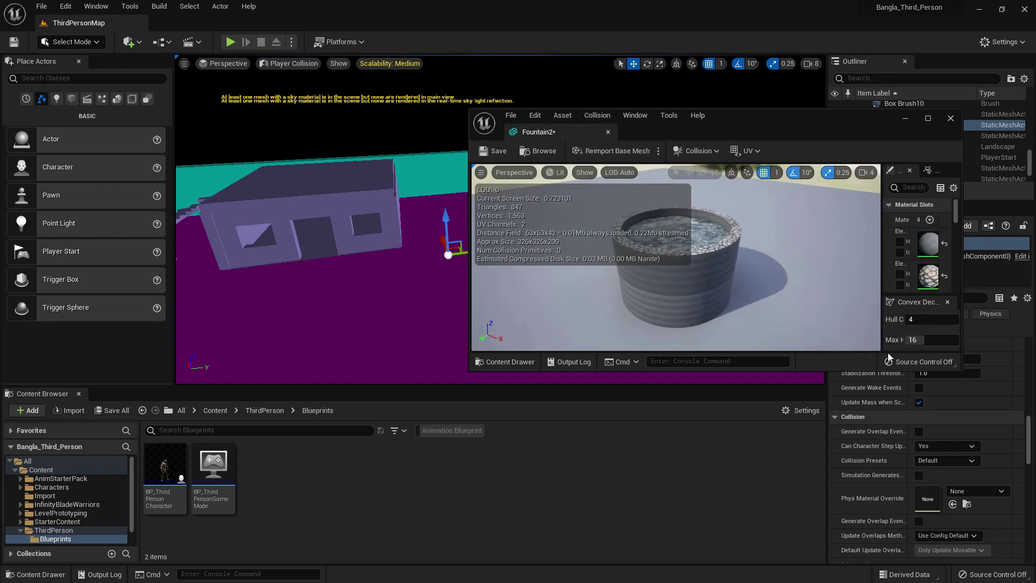
drag(900, 373, 900, 480)
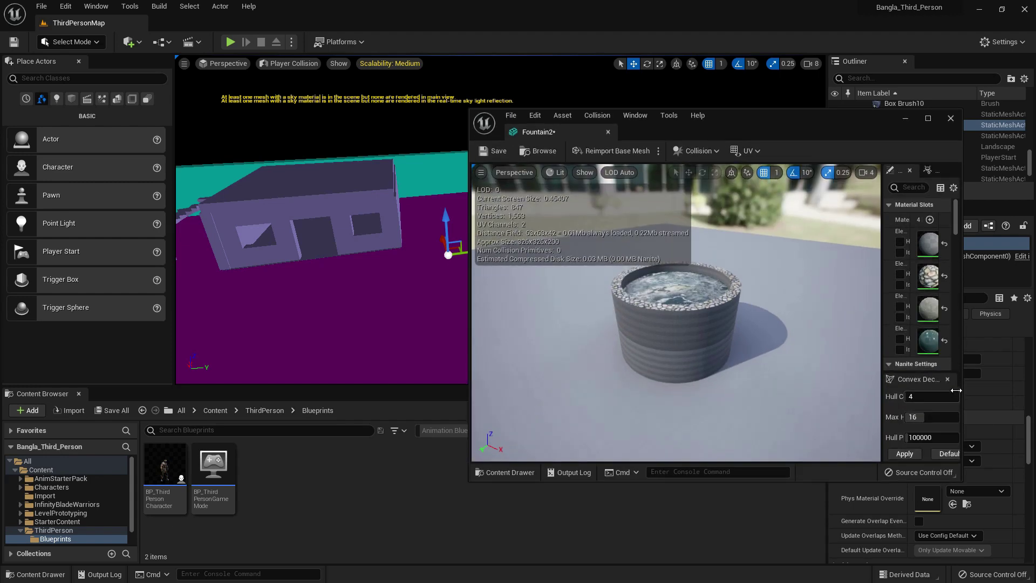
drag(961, 385, 1016, 387)
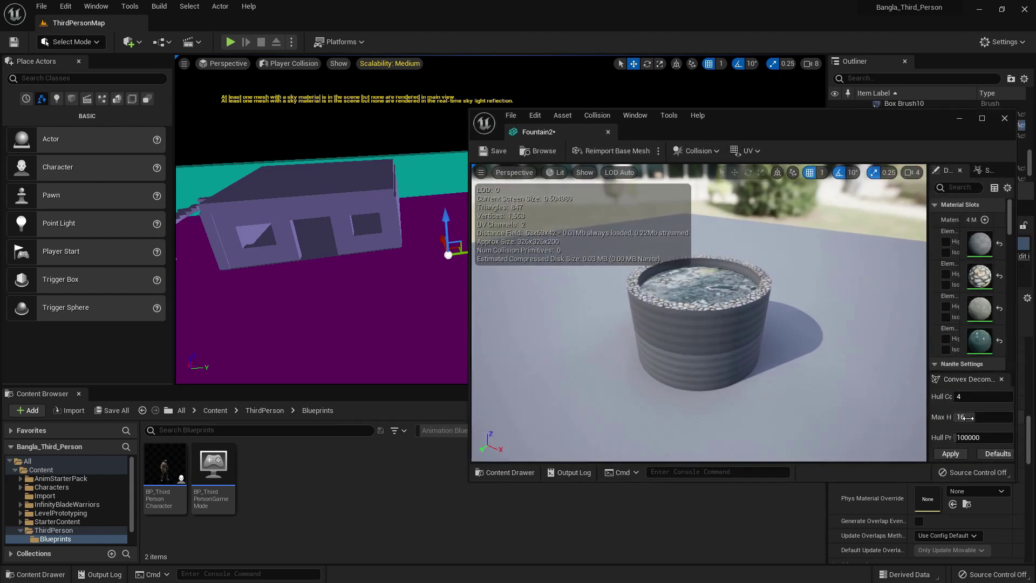
drag(929, 397, 848, 403)
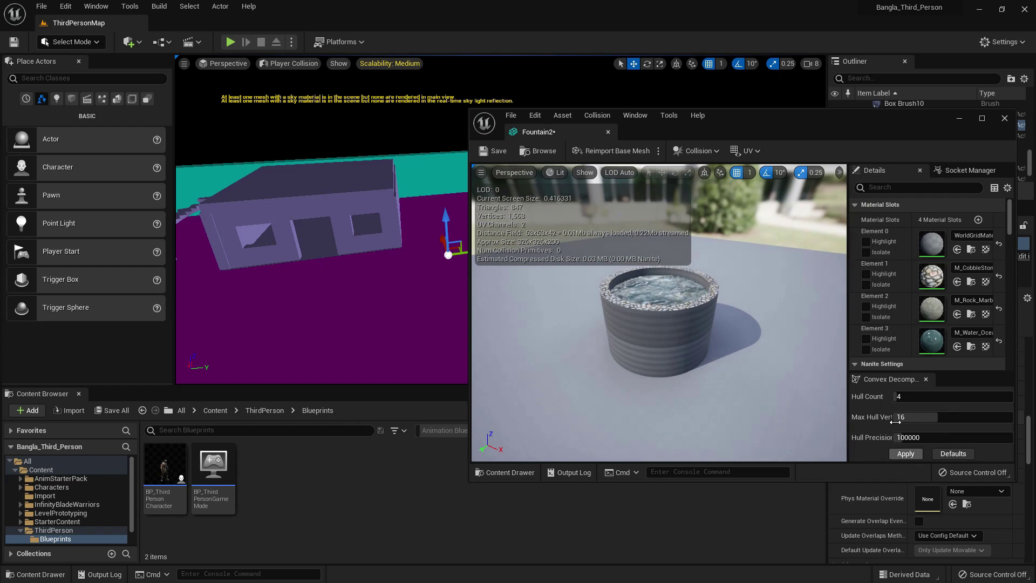
drag(708, 133, 745, 126)
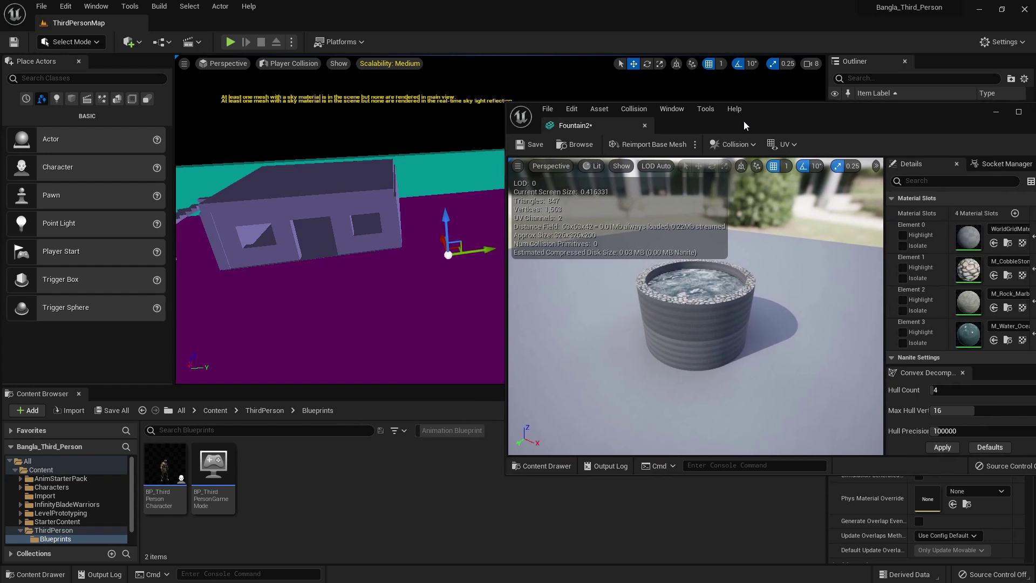
click(943, 447)
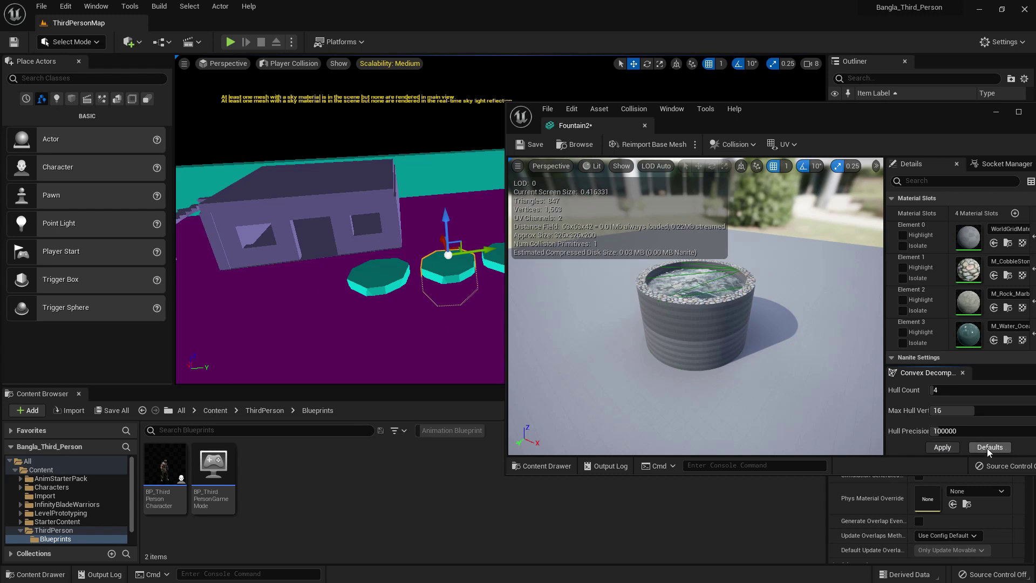
click(634, 109)
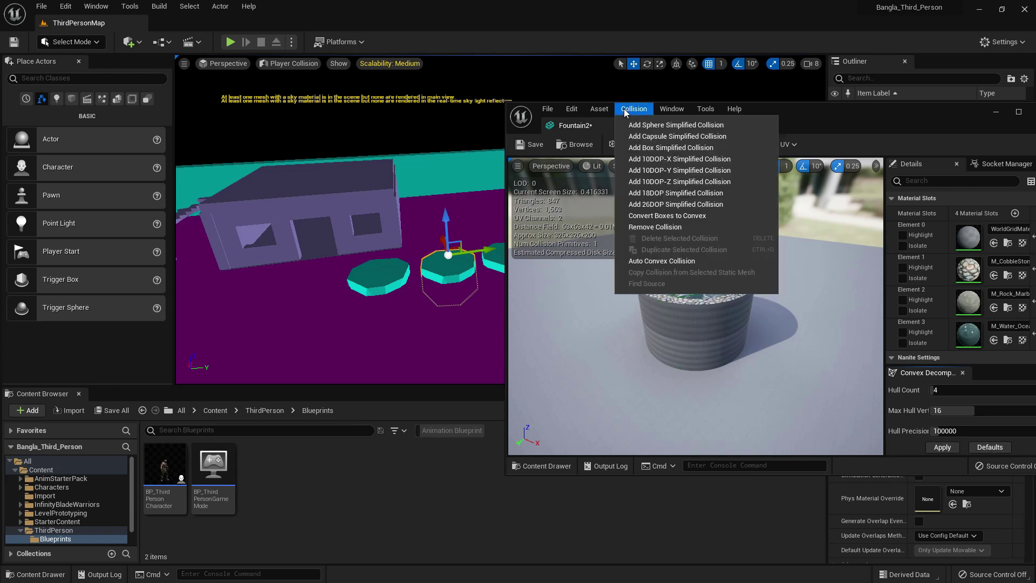
click(680, 229)
drag(880, 124, 824, 120)
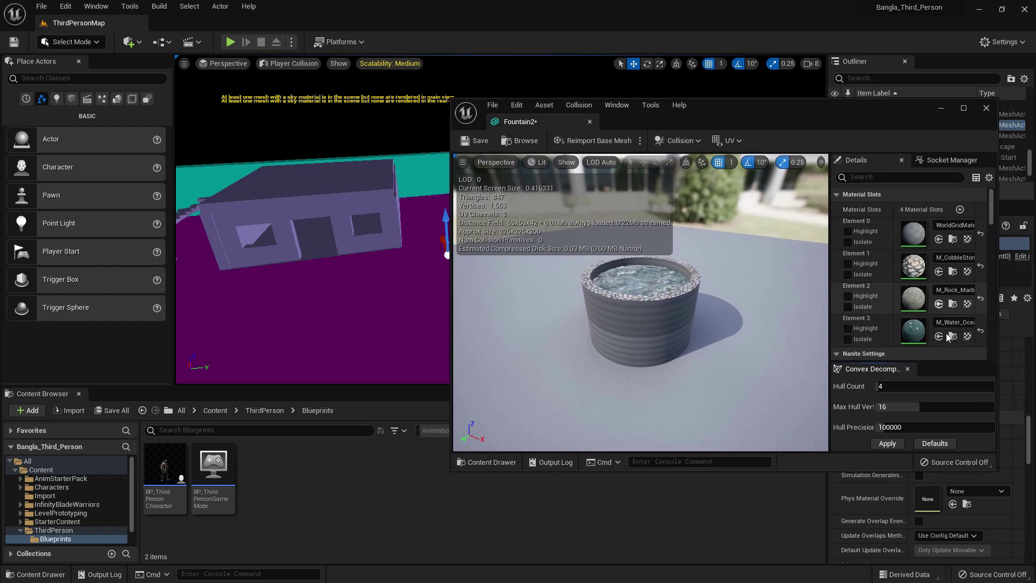
scroll(947, 335, down, 2)
scroll(947, 334, down, 2)
scroll(947, 335, down, 3)
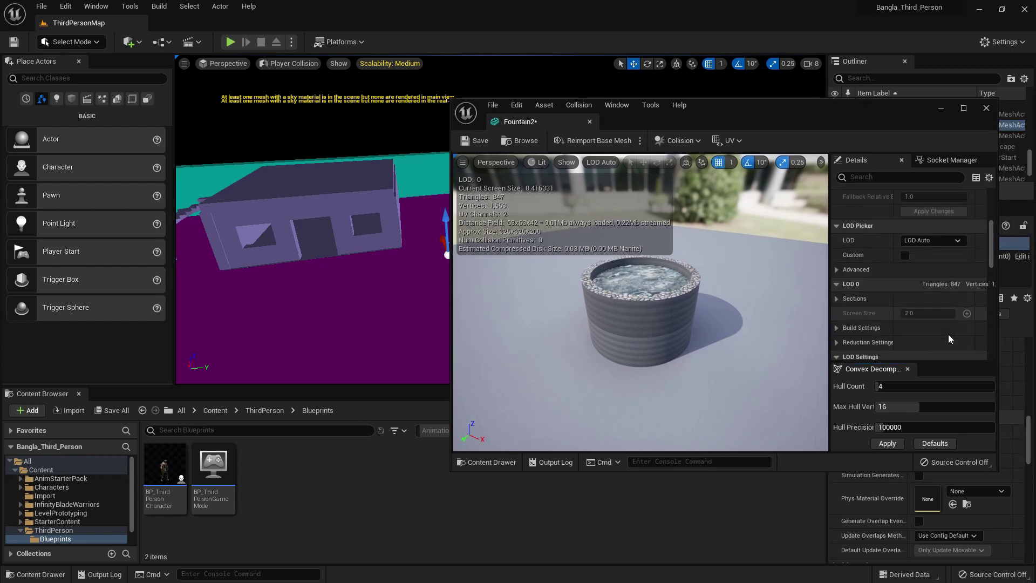
scroll(948, 334, up, 1)
scroll(932, 318, down, 3)
scroll(928, 307, down, 2)
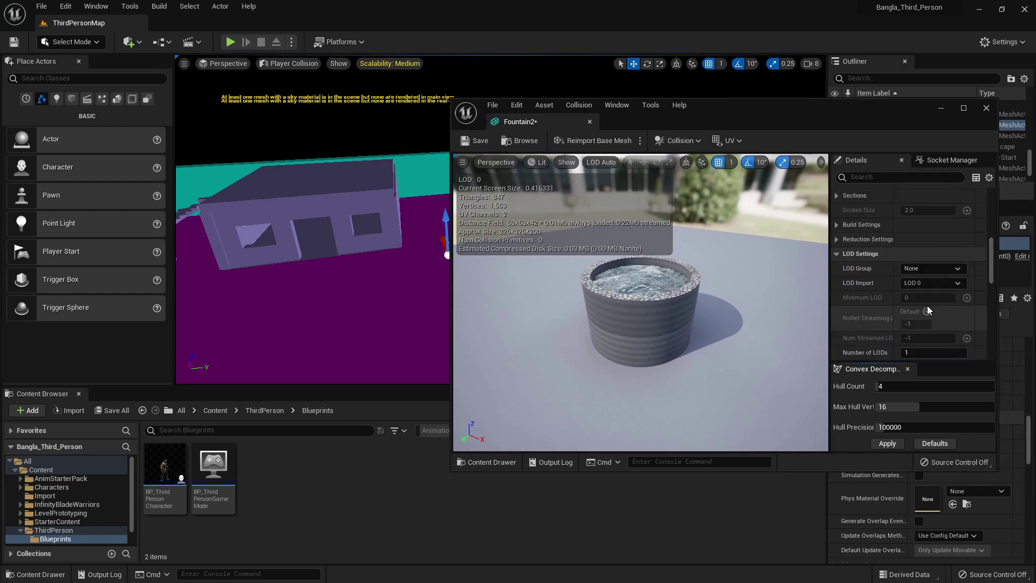
scroll(927, 305, down, 2)
scroll(932, 301, down, 3)
scroll(931, 301, down, 2)
scroll(931, 301, down, 2)
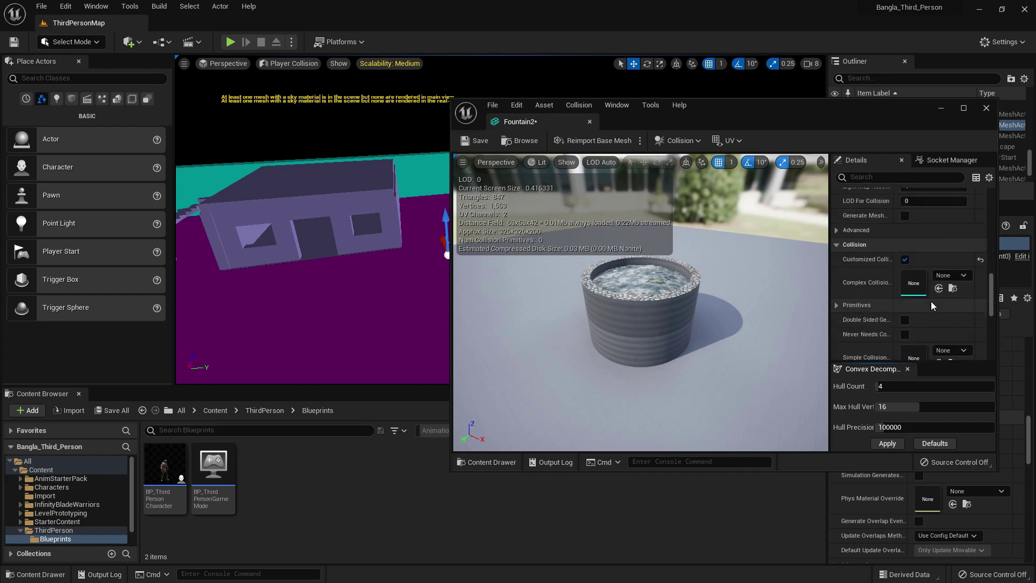
scroll(932, 301, down, 2)
scroll(931, 301, down, 2)
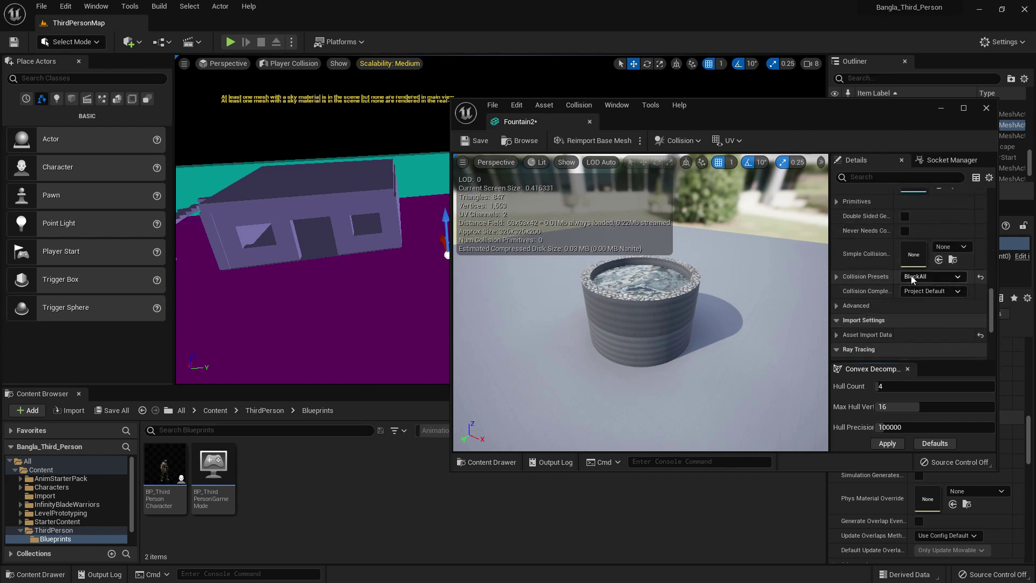
Step: Set Fountain2's Collision Complexity to Use Complex Collision As Simple
click(919, 292)
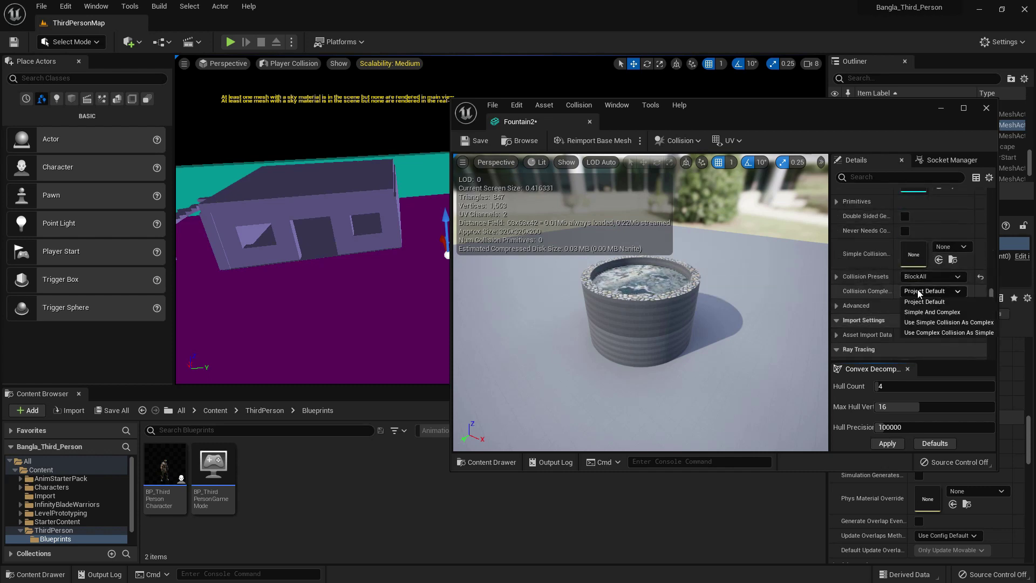
click(944, 313)
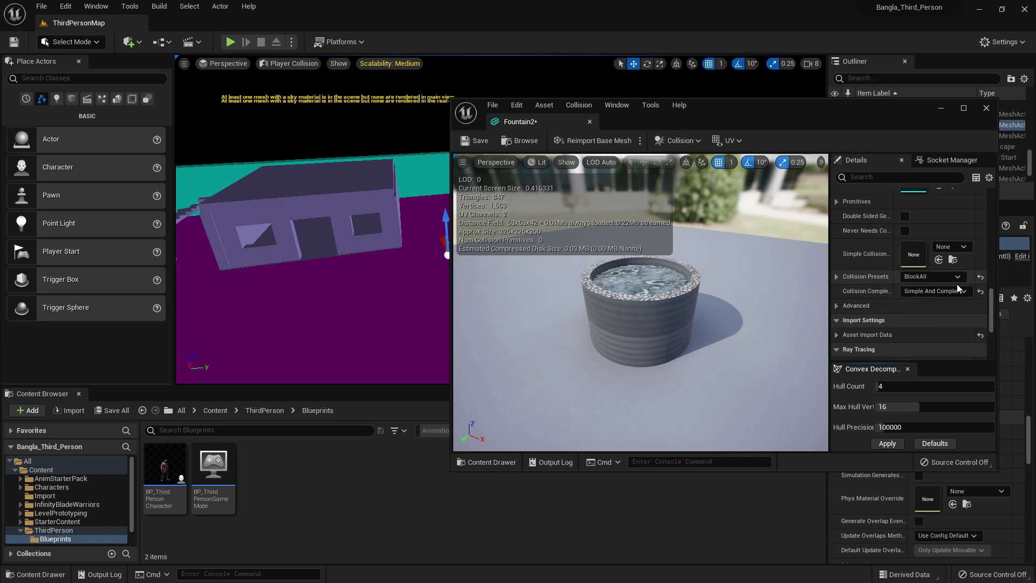
click(935, 291)
click(940, 320)
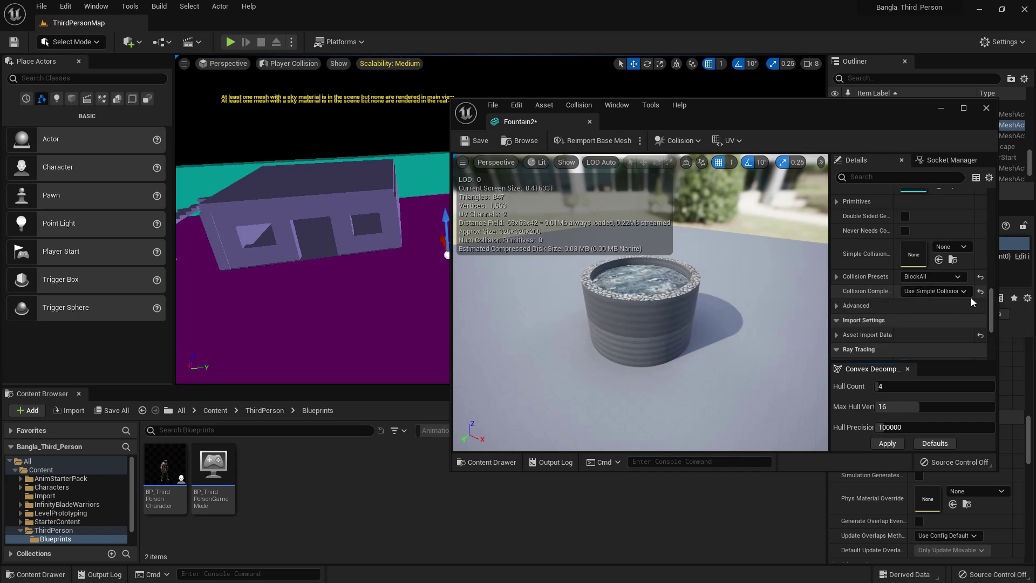
click(940, 290)
click(931, 331)
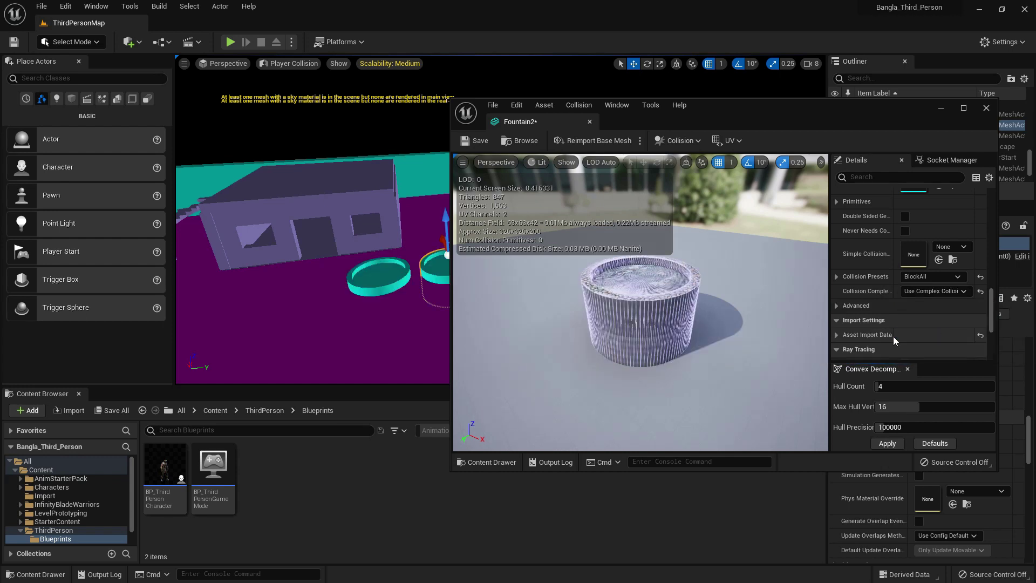
Step: Save the Fountain2 mesh and close its editor
drag(370, 278, 376, 291)
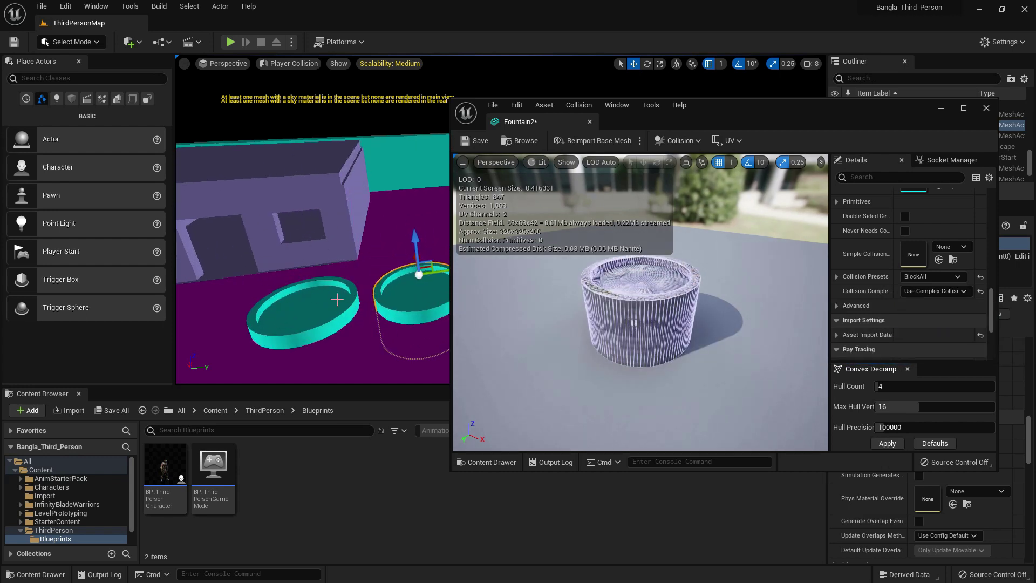
drag(359, 294, 347, 293)
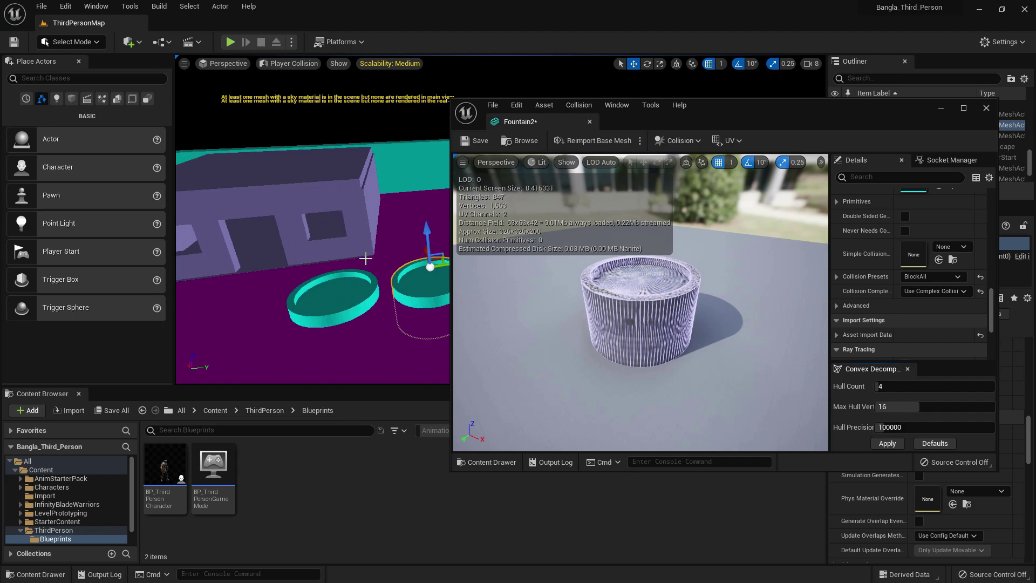
click(474, 140)
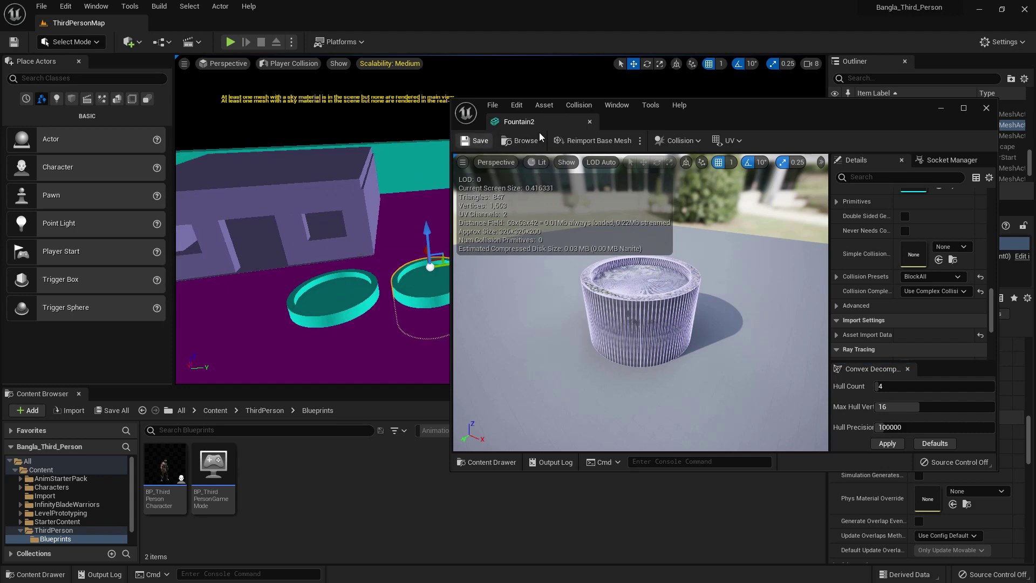
click(589, 122)
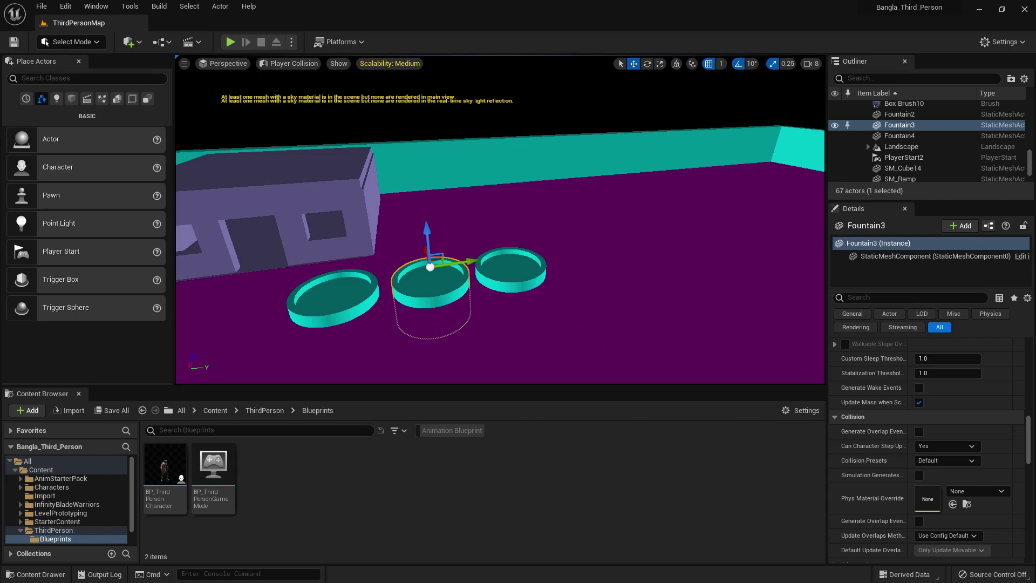
Step: Play fullscreen, jumping onto a fountain rim and walking back out, then stop
key(F11)
key(alt+p)
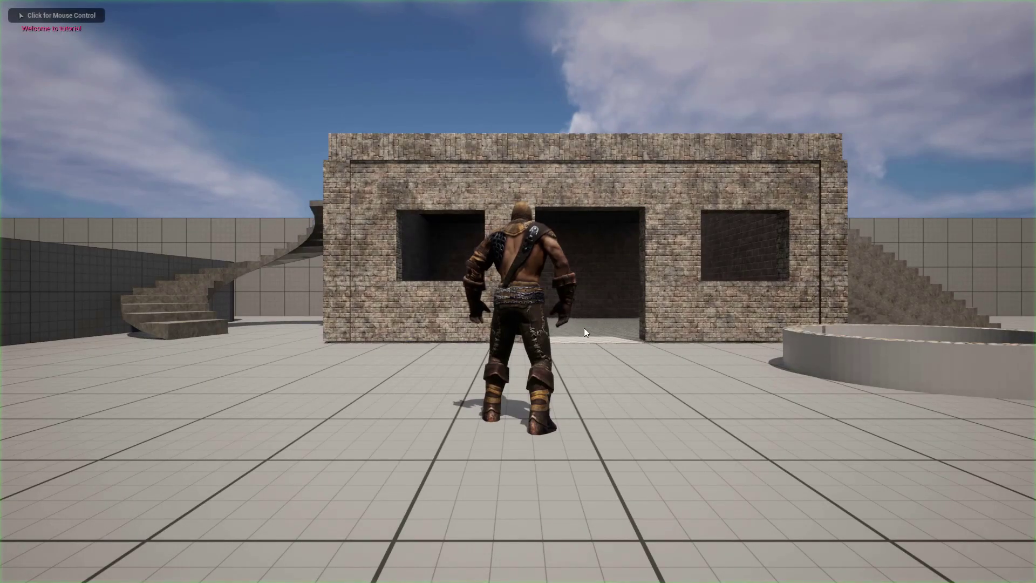
key(w)
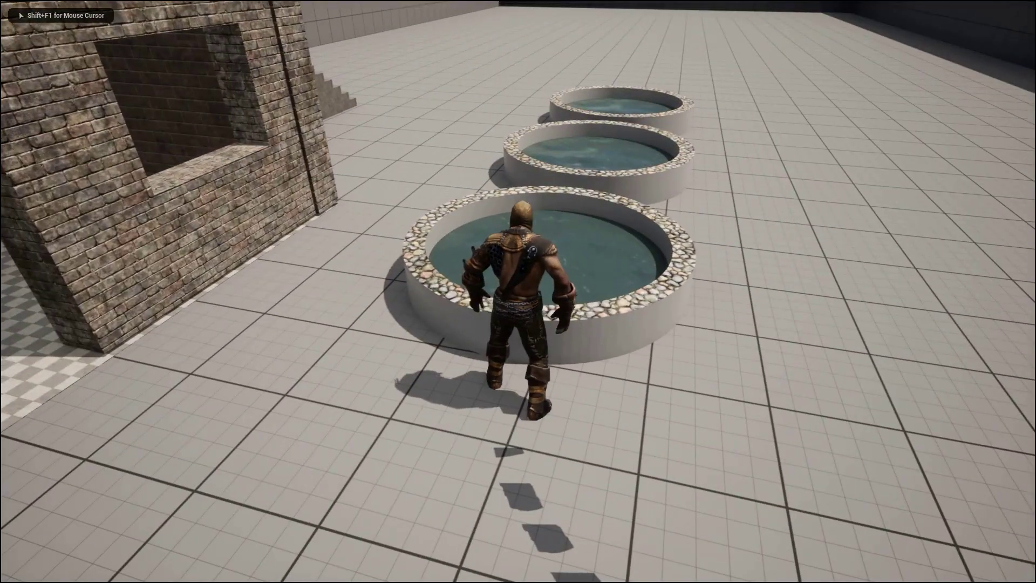
key(space)
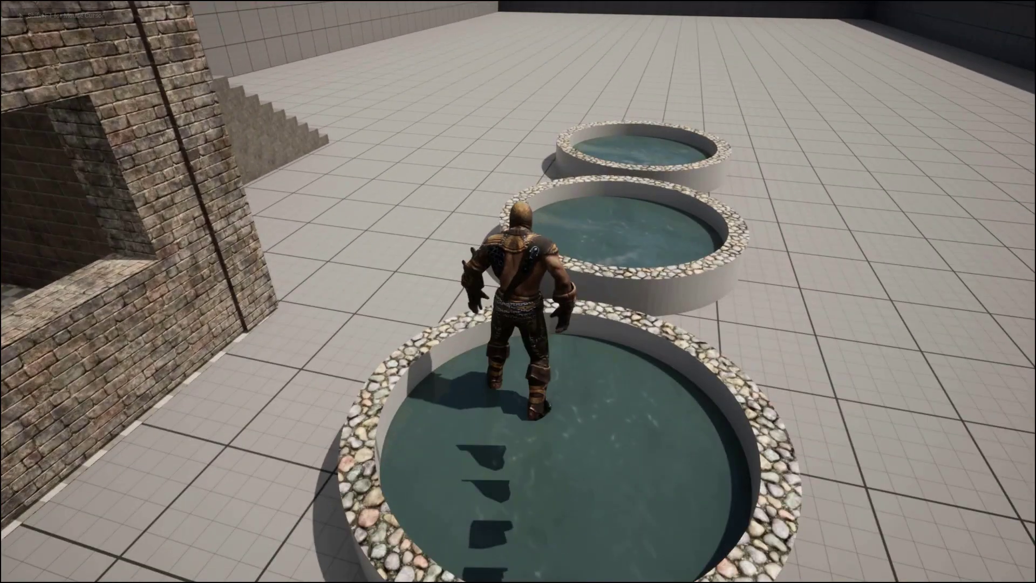
key(s)
key(d)
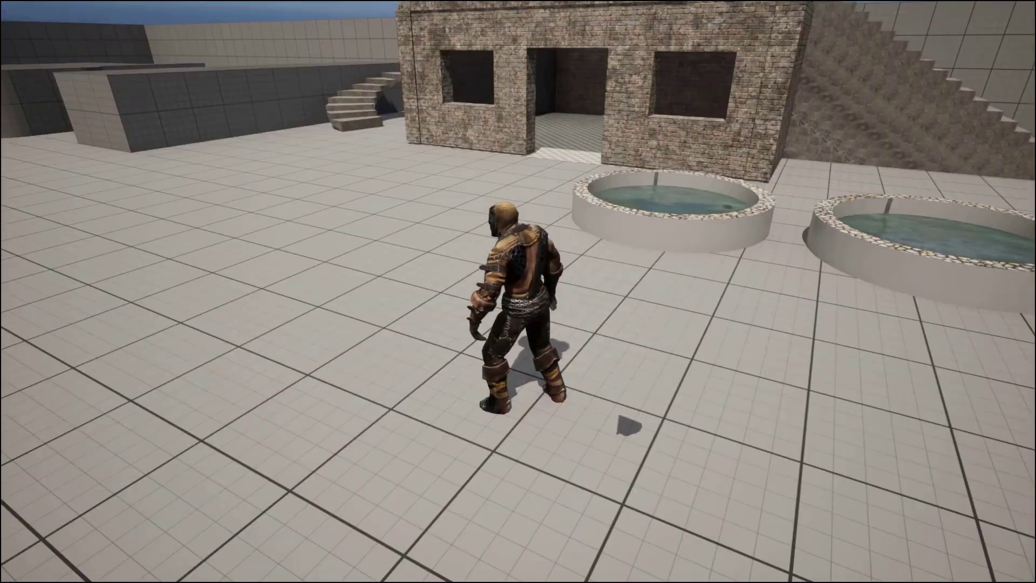
key(Escape)
scroll(618, 359, down, 5)
scroll(721, 184, down, 1)
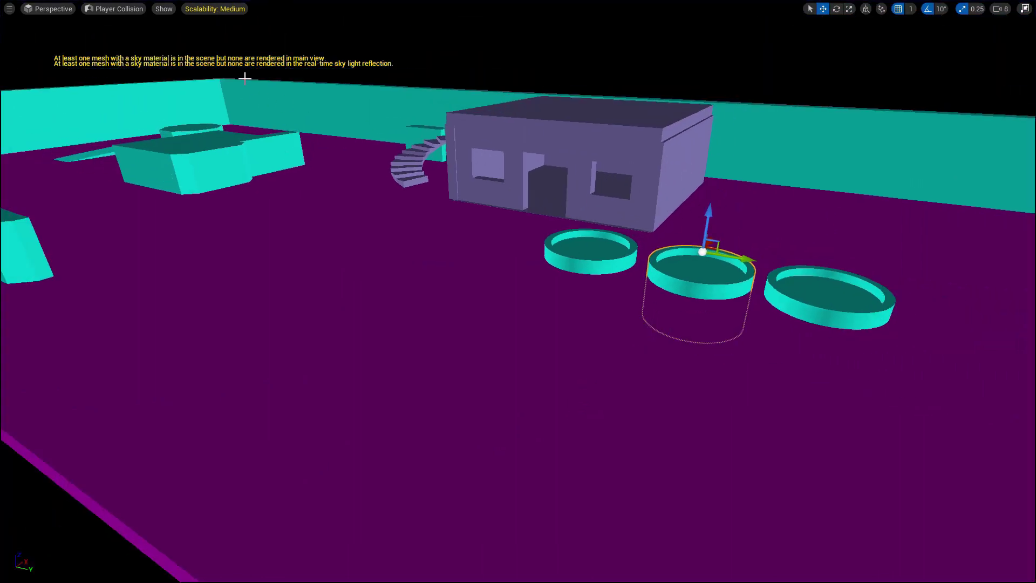
Step: Switch the viewport to Lit and Alt-drag the straight staircase to create Stairs2
click(125, 10)
click(126, 34)
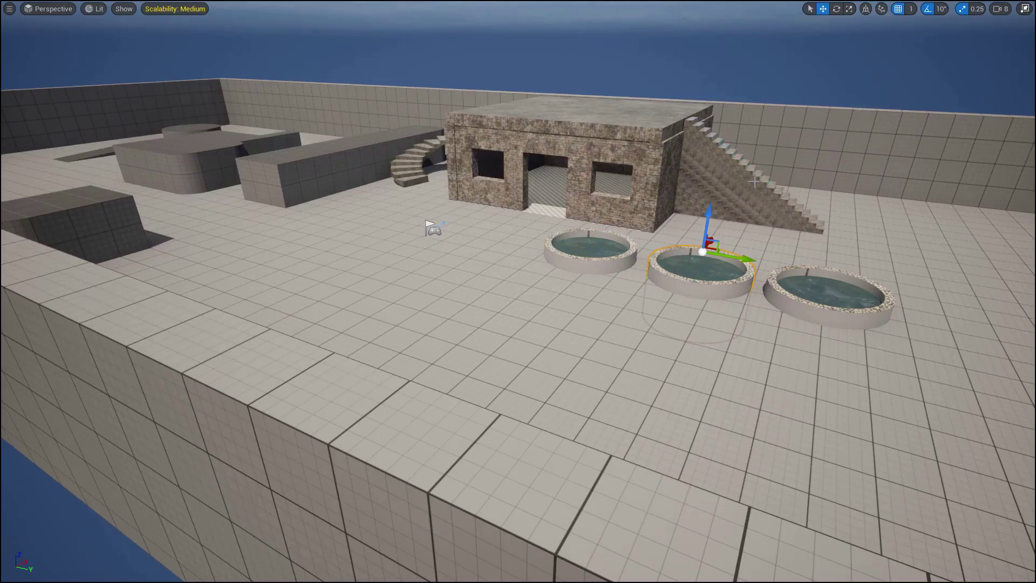
right_drag(902, 267, 902, 268)
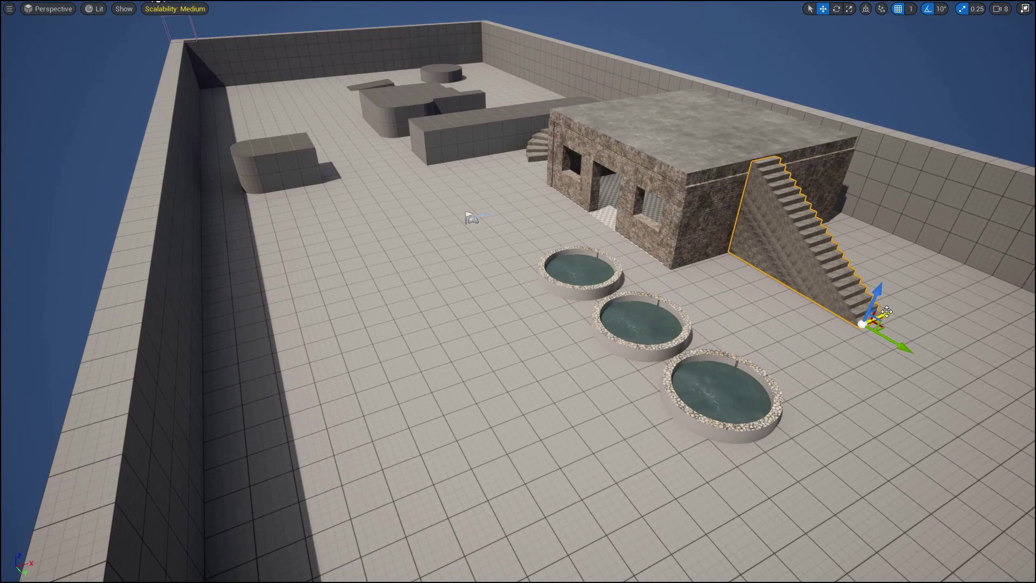
alt+drag(887, 312, 827, 330)
right_drag(595, 245, 595, 244)
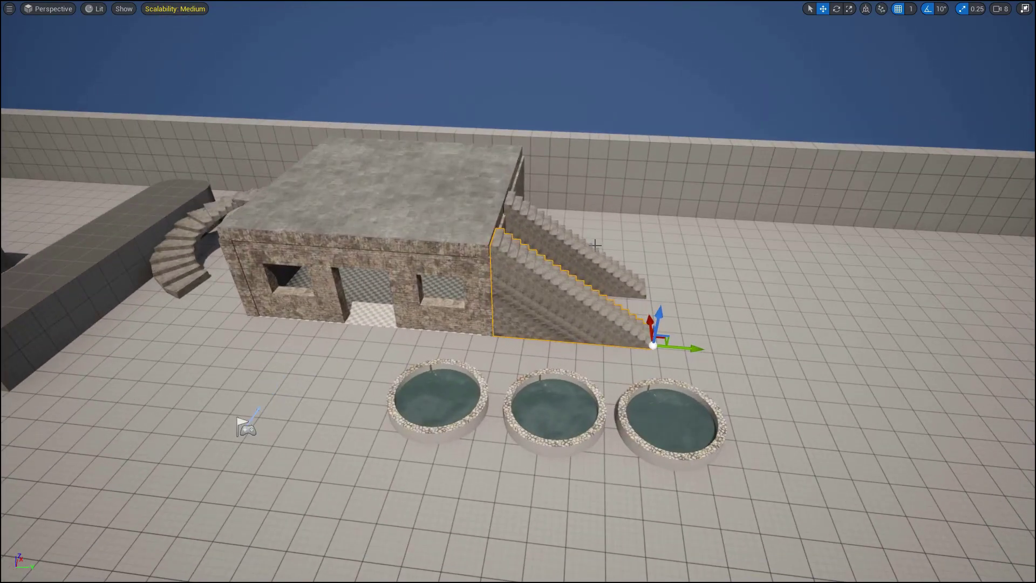
key(F11)
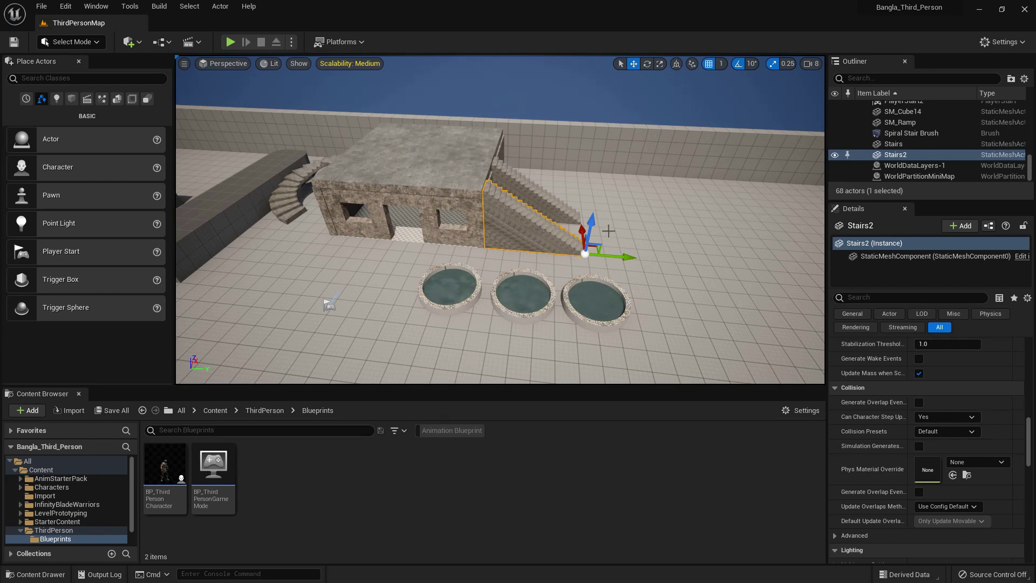
right_click(900, 155)
Step: Open the Stairs mesh in a floating, taller Static Mesh Editor window
click(927, 186)
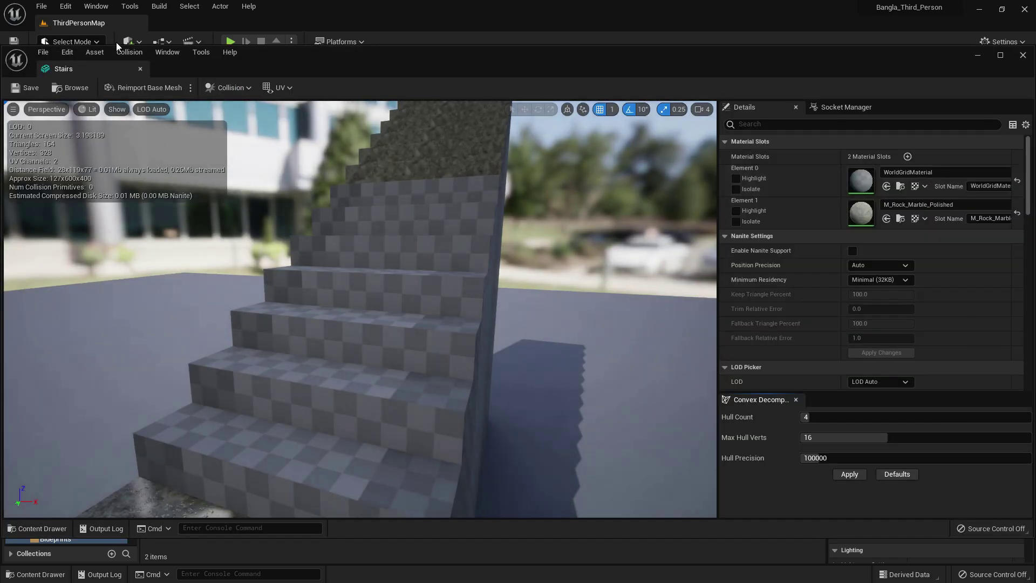
drag(115, 47, 645, 227)
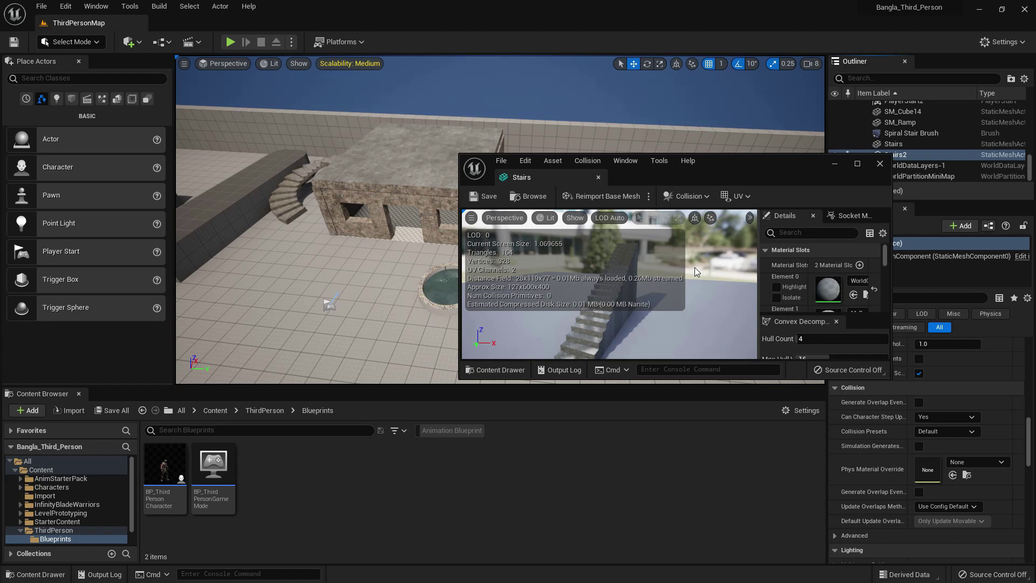
scroll(776, 270, down, 2)
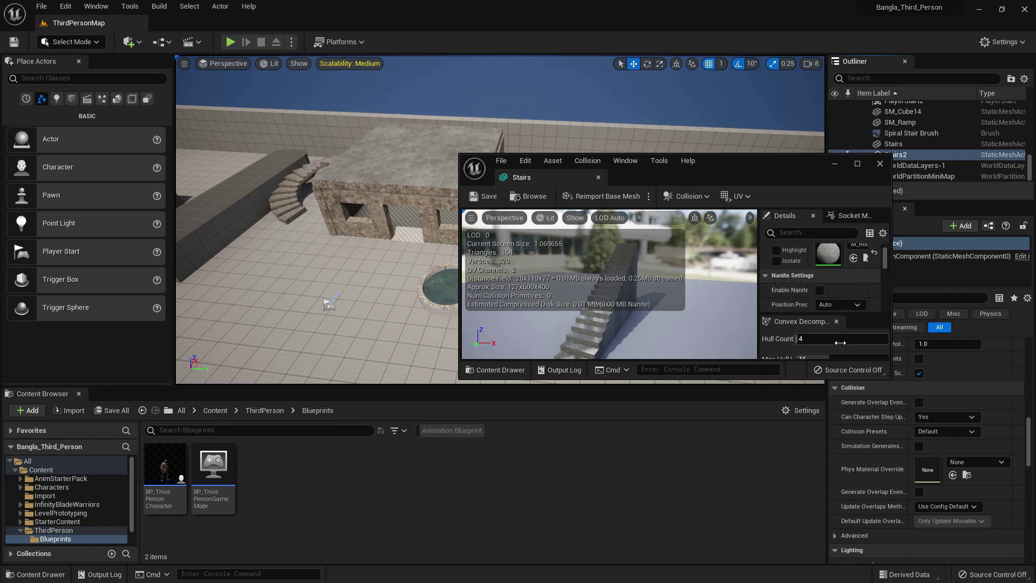
drag(798, 378, 798, 432)
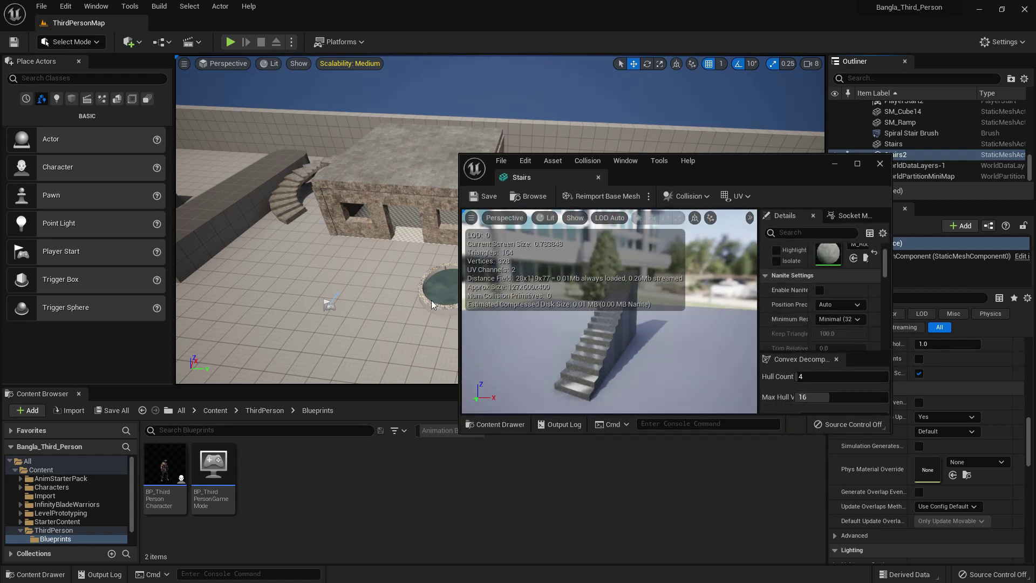
Step: Show the level in Player Collision view and apply convex decomposition to Stairs
key(f)
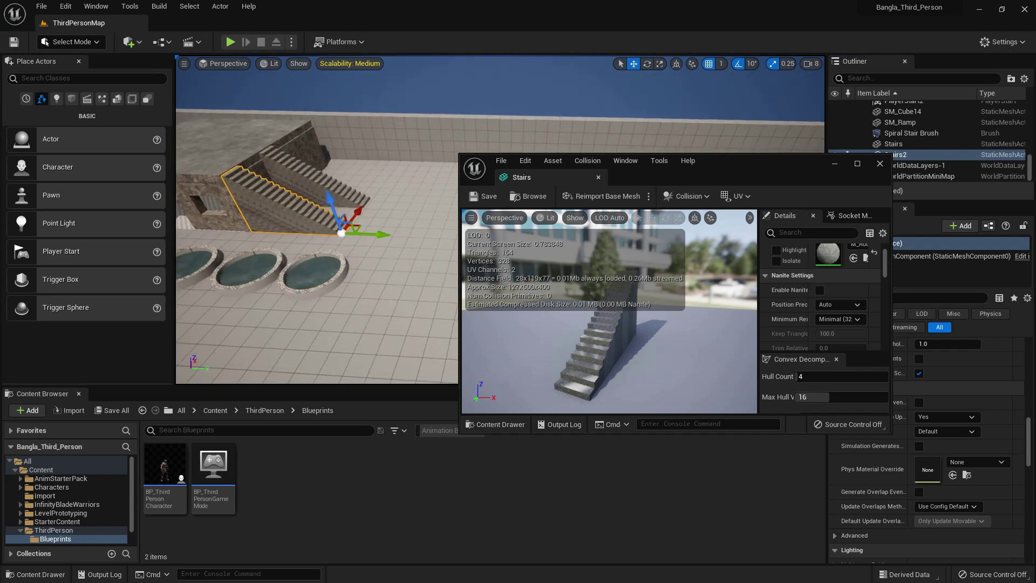
click(255, 65)
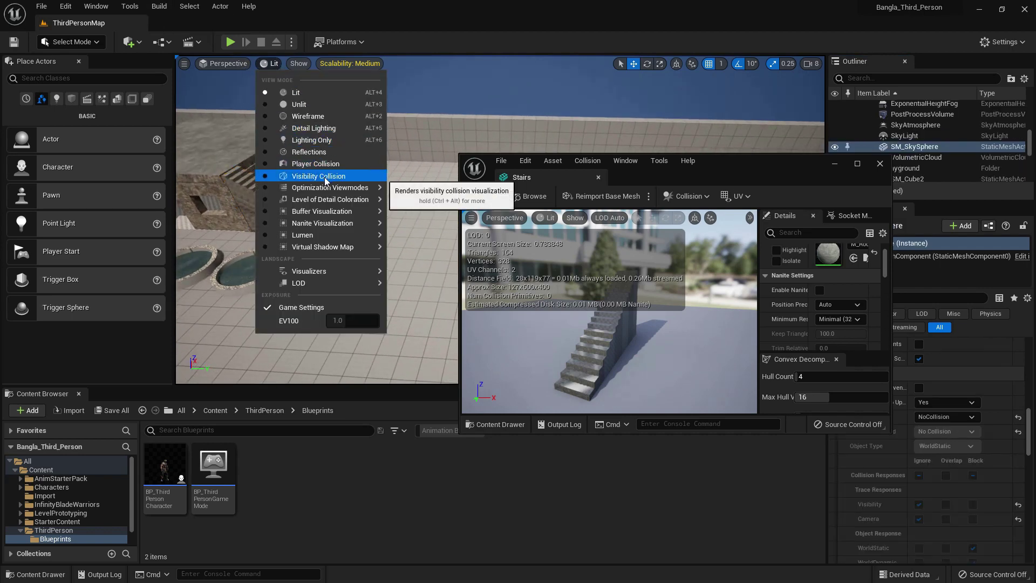
click(319, 165)
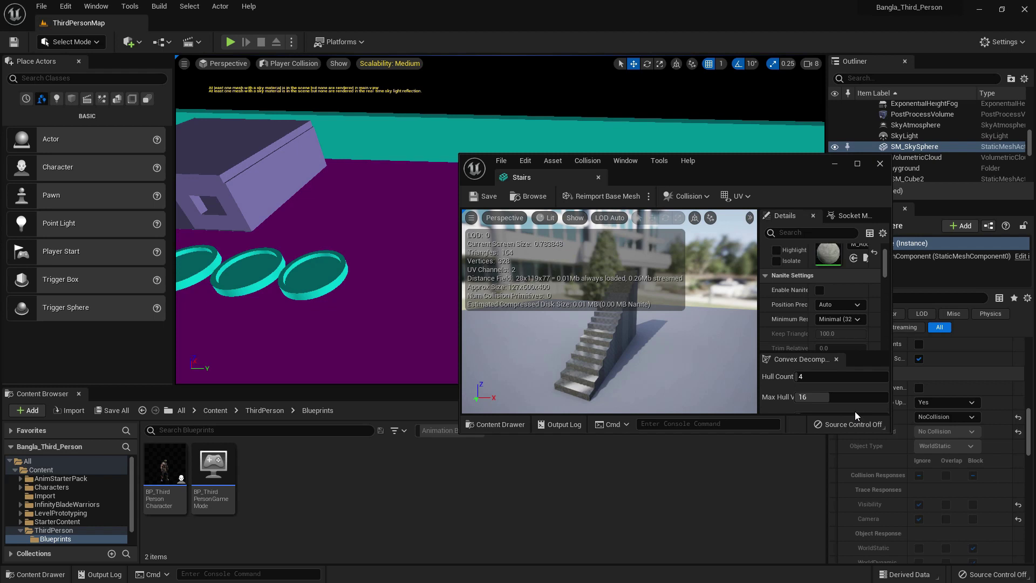
drag(800, 434, 799, 512)
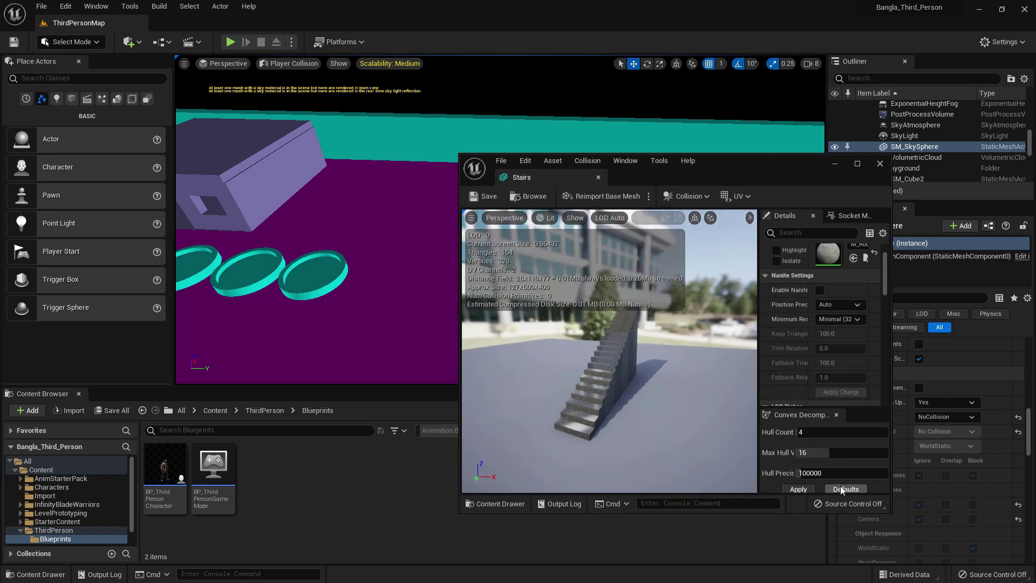
click(804, 491)
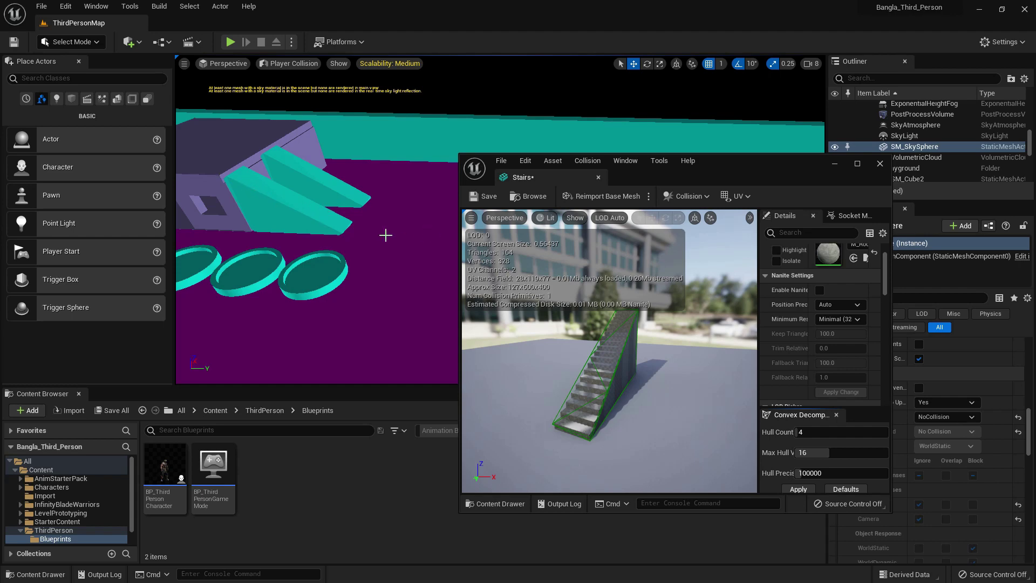
click(881, 166)
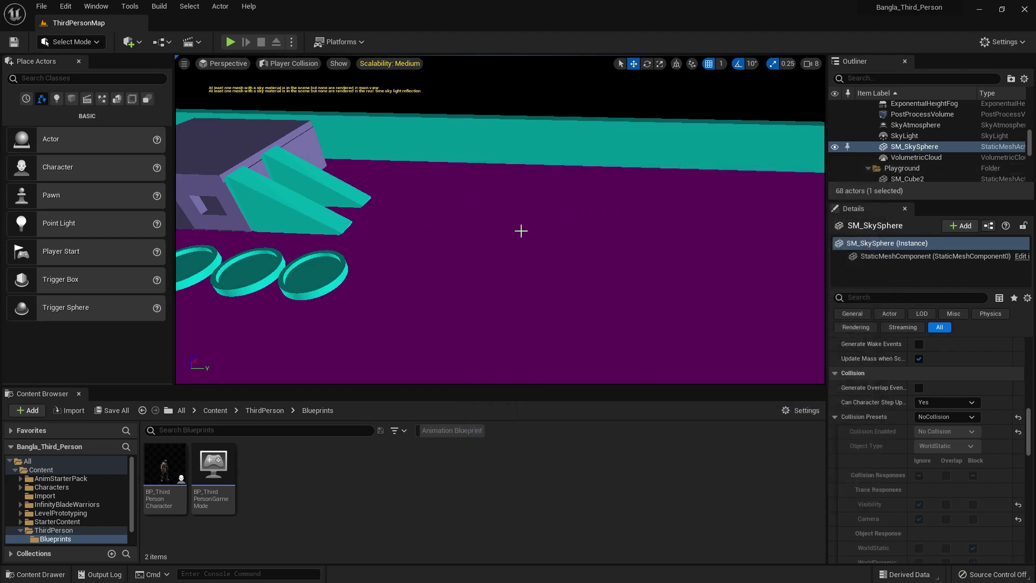
Step: Start Play in the maximized viewport and run the character toward the pools
key(F11)
key(alt+p)
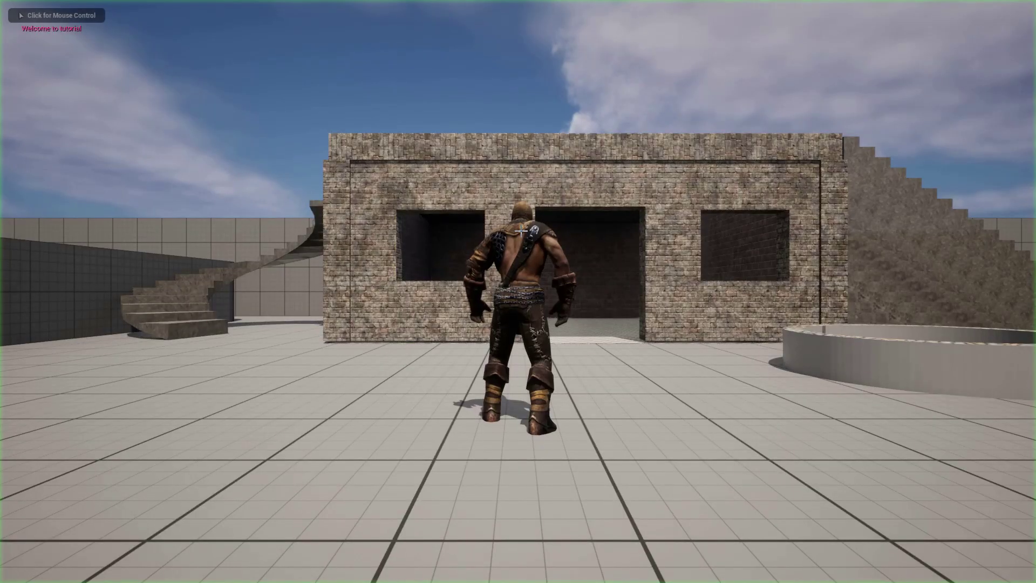
key(w)
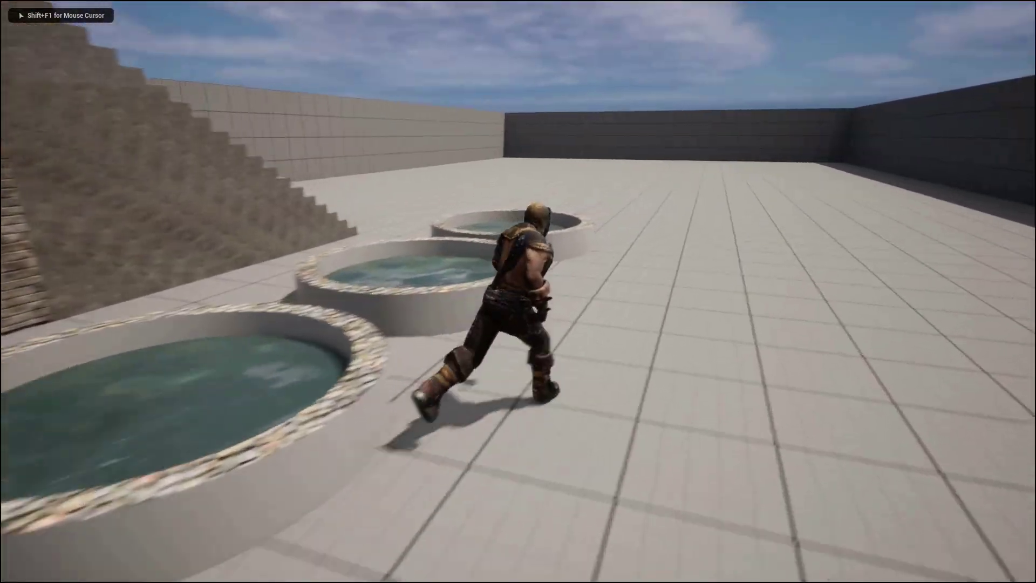